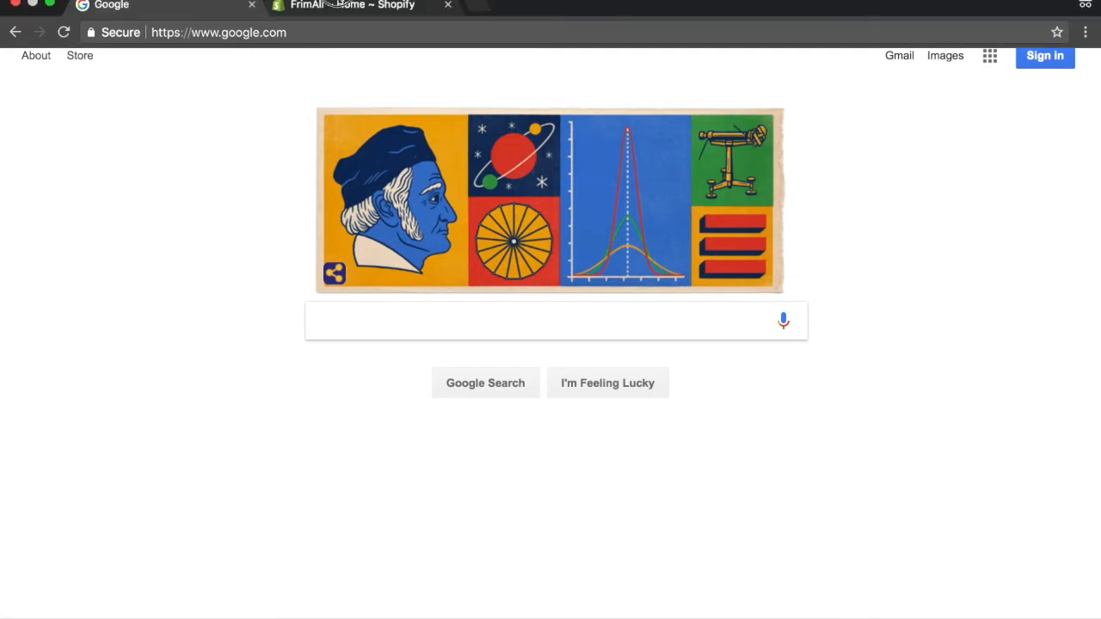
# Switch to the FrimAli Shopify admin, open the LED Dog Collar product and look through its details.
pyautogui.click(337, 7)
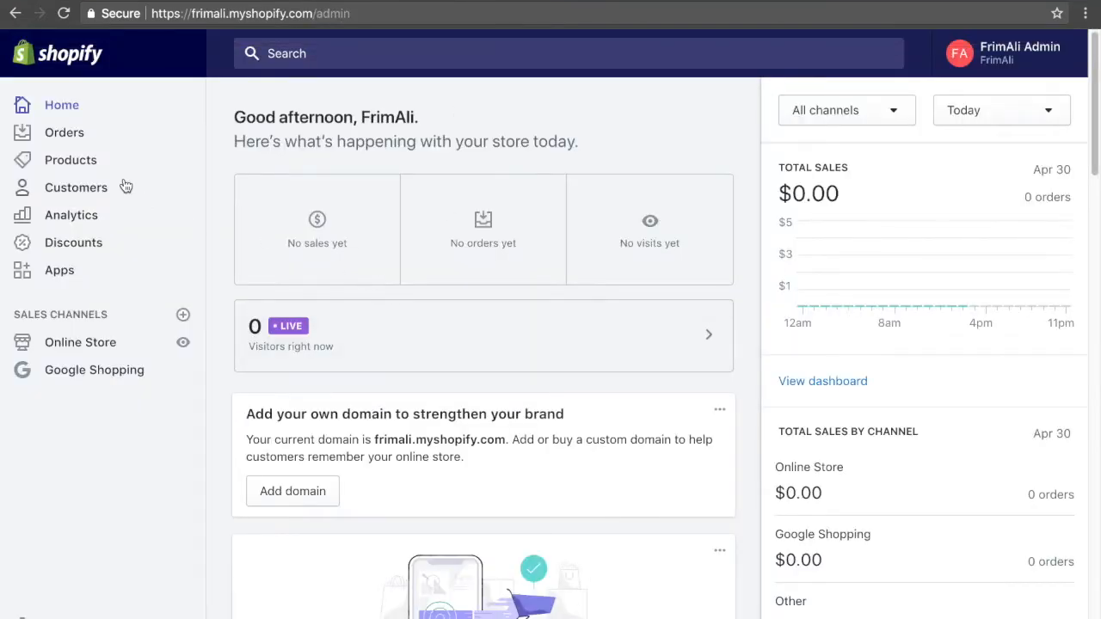
pyautogui.click(93, 162)
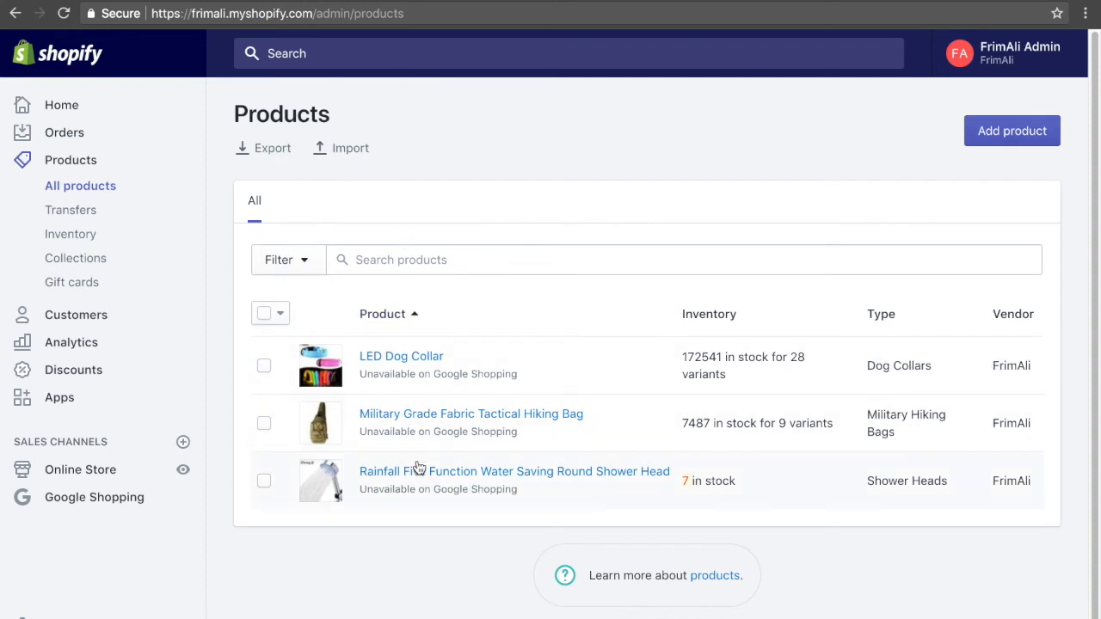
pyautogui.click(401, 364)
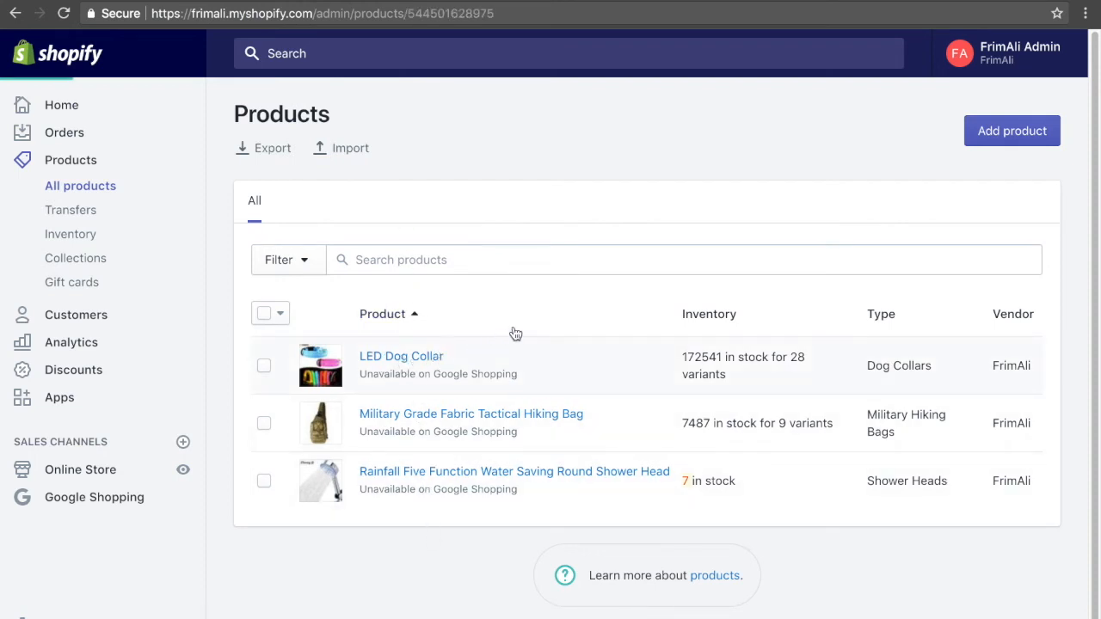
pyautogui.scroll(-3, 499, 405)
pyautogui.scroll(3, 498, 420)
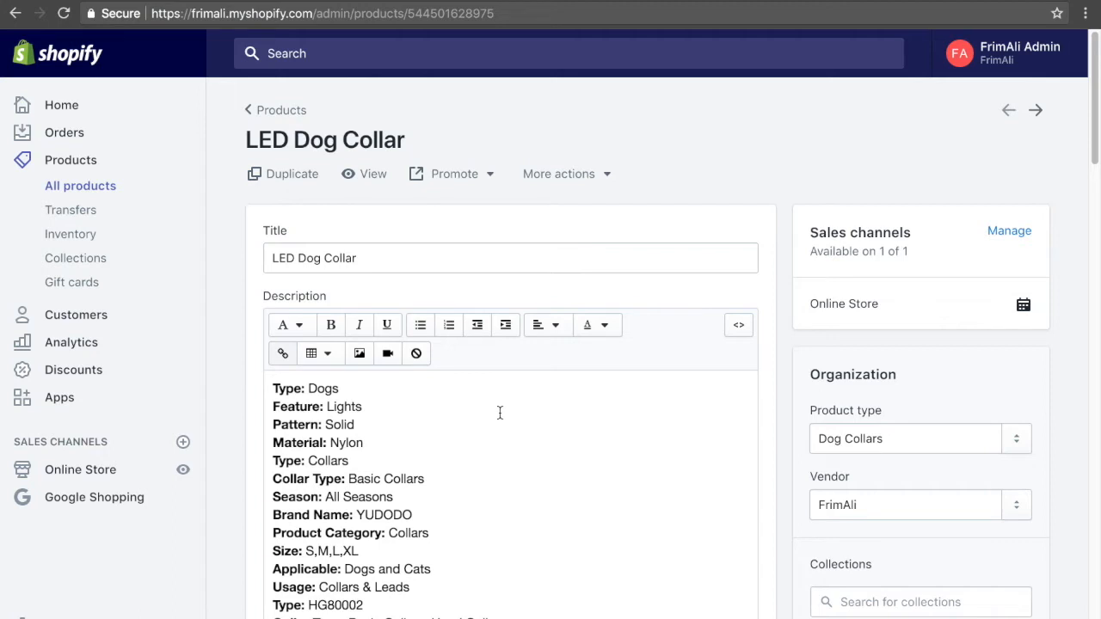
# Delete the entire existing description of the LED Dog Collar product.
pyautogui.scroll(-3, 439, 382)
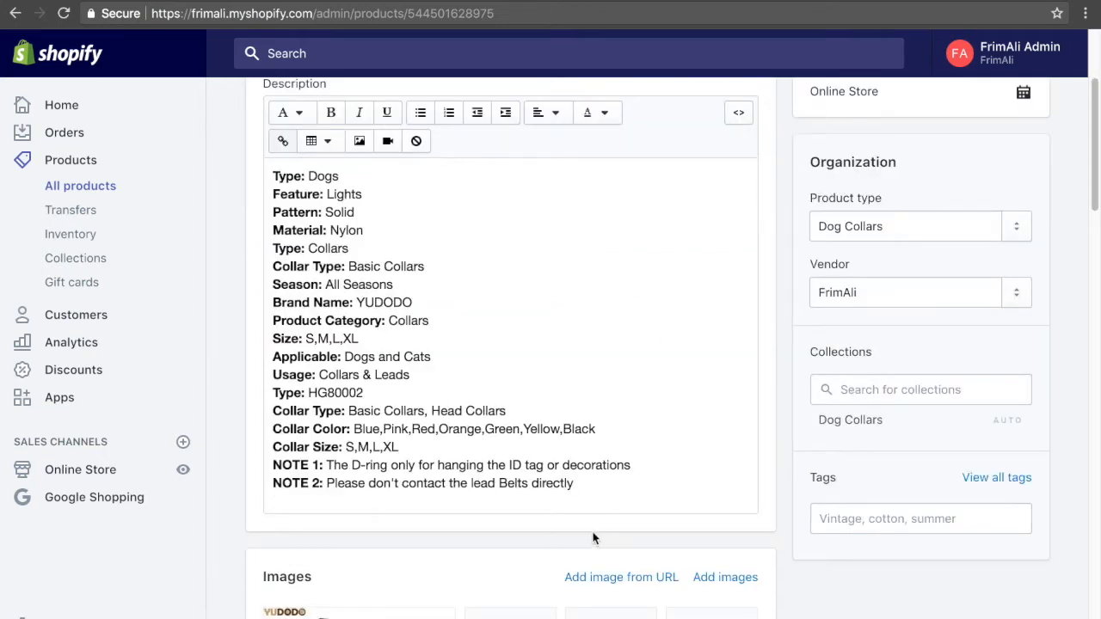
pyautogui.moveTo(620, 484); pyautogui.dragTo(173, 154)
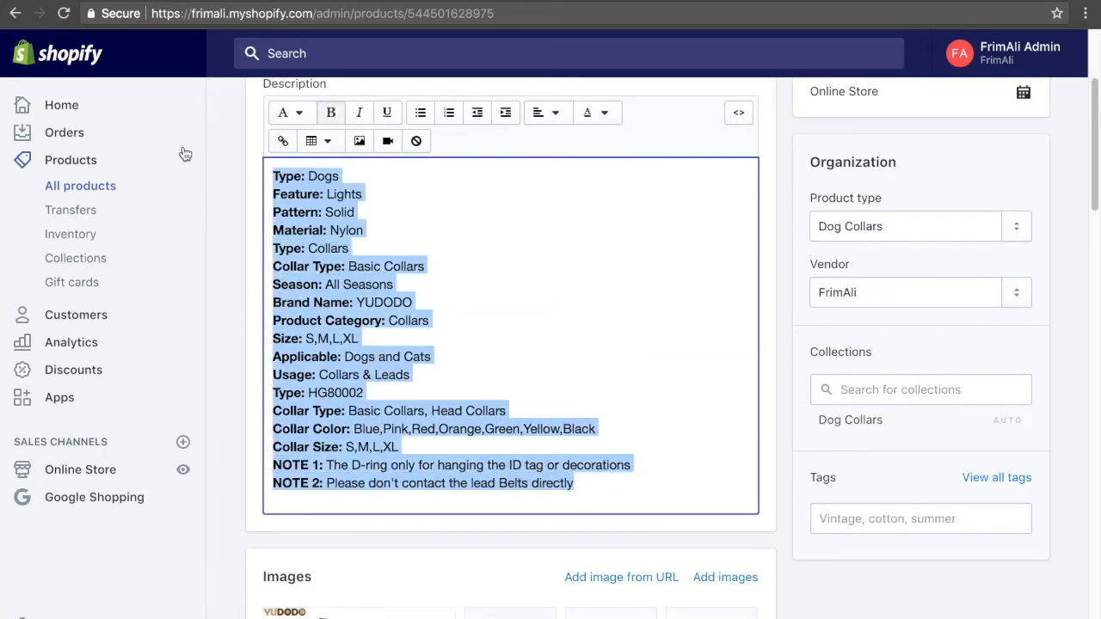
pyautogui.press('BackSpace')
pyautogui.scroll(2, 290, 178)
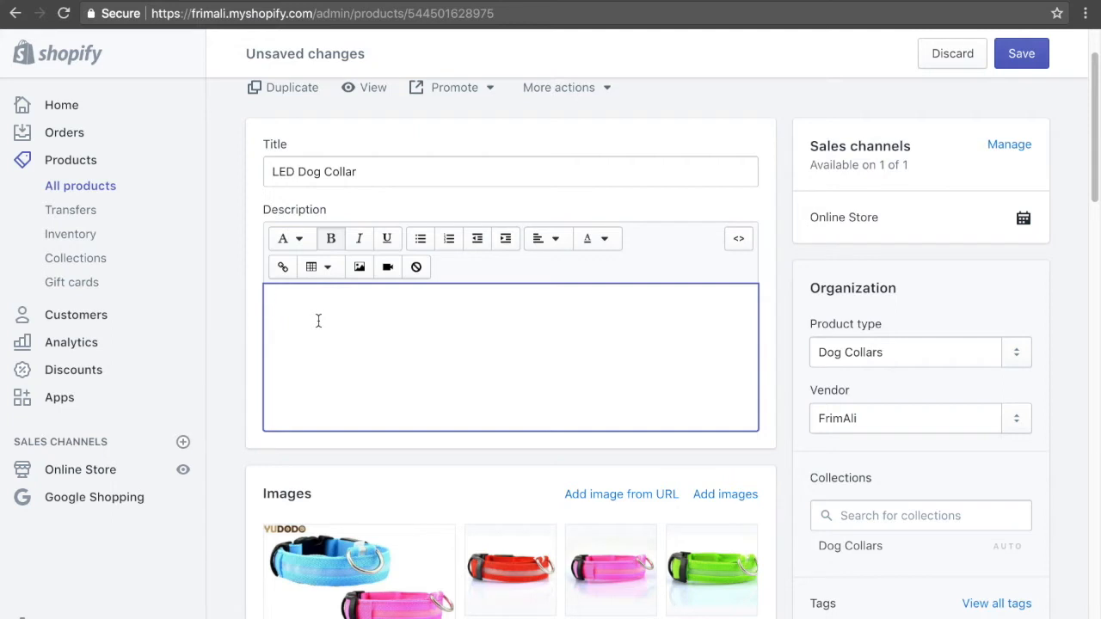
# Write "KEEP YOUR DOG VISIBLE AND SAFE AT NIGHT WITH OUR LED DOG COLLAR!" as the opening line of the product description.
pyautogui.write('KEEP YOUR D')
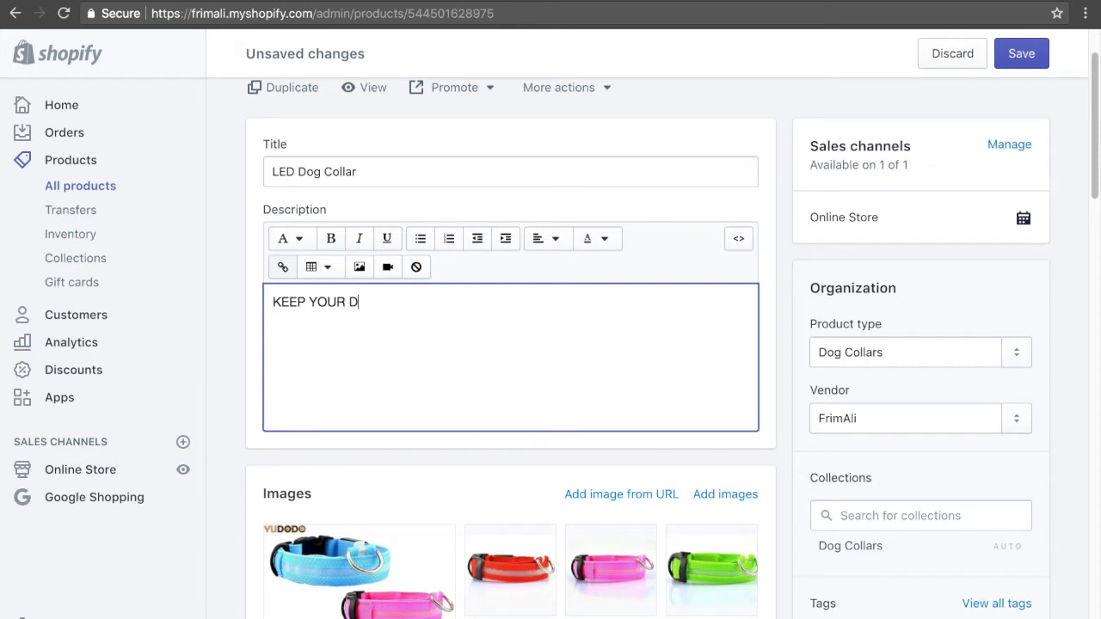
pyautogui.write('OG V')
pyautogui.press('BackSpace')
pyautogui.press('BackSpace')
pyautogui.write('VISIBLE')
pyautogui.press('BackSpace')
pyautogui.write('LE AND SAFE AT NI')
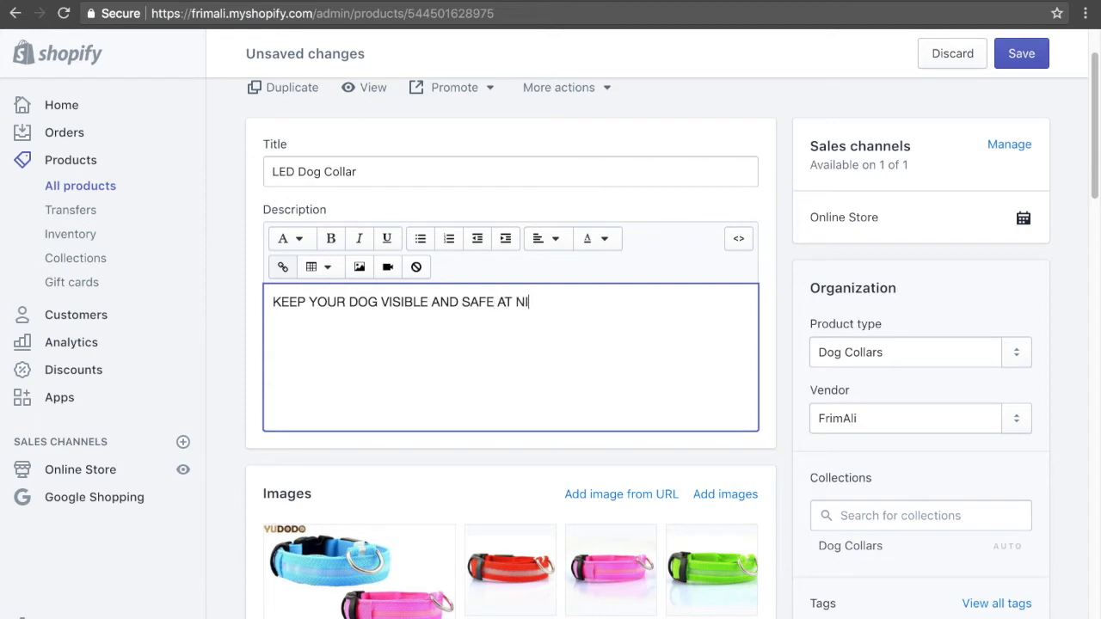
pyautogui.write('GHT WITH OUR L')
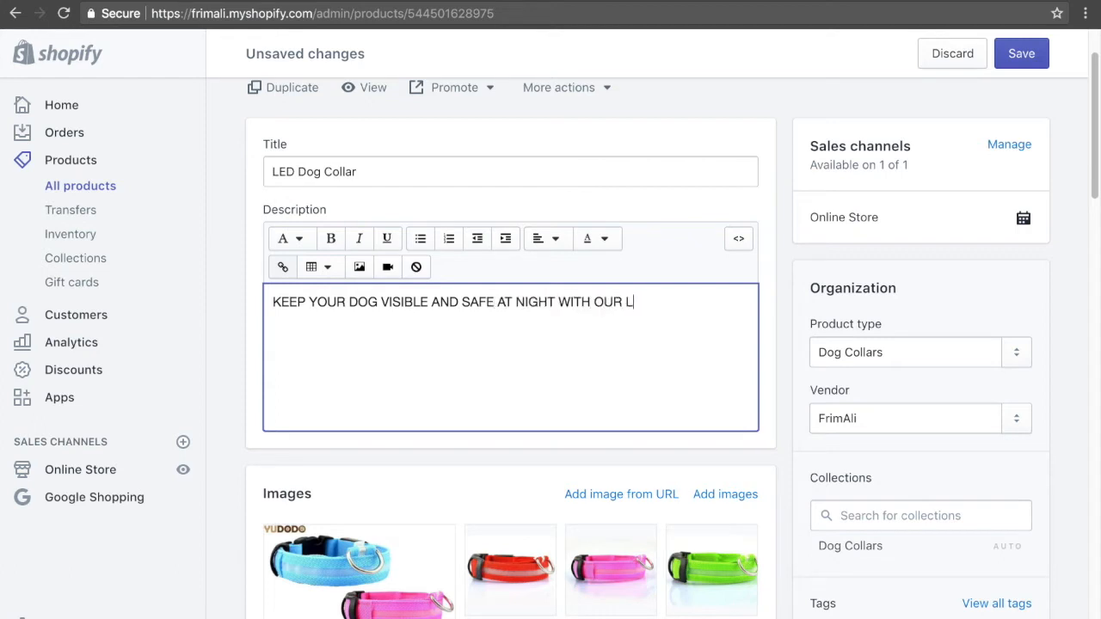
pyautogui.write('ED DOG COLLA')
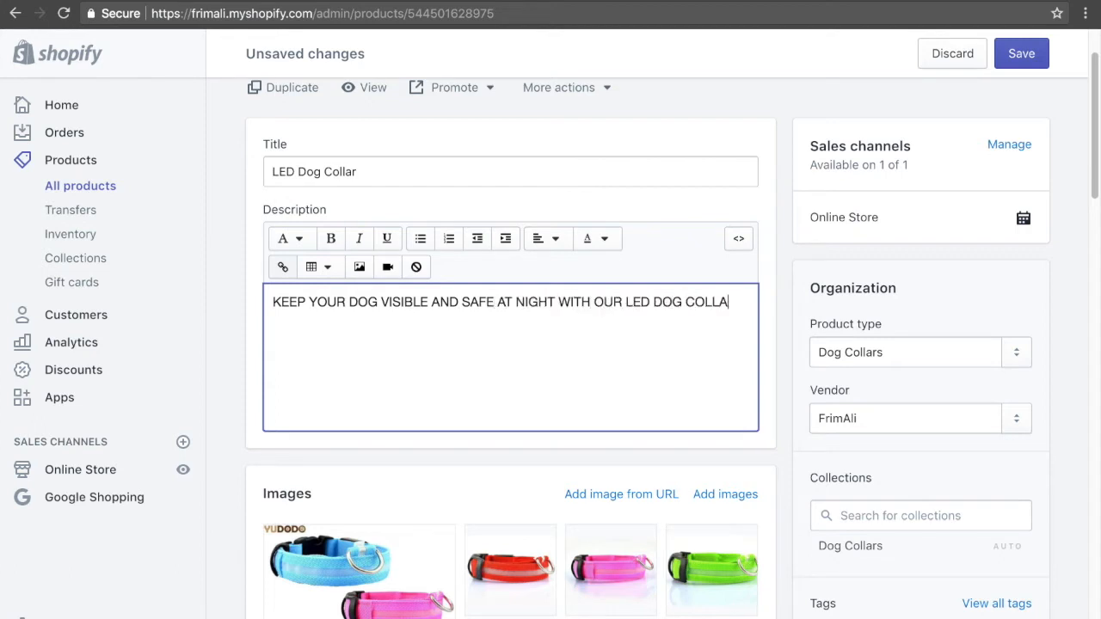
pyautogui.write('R!')
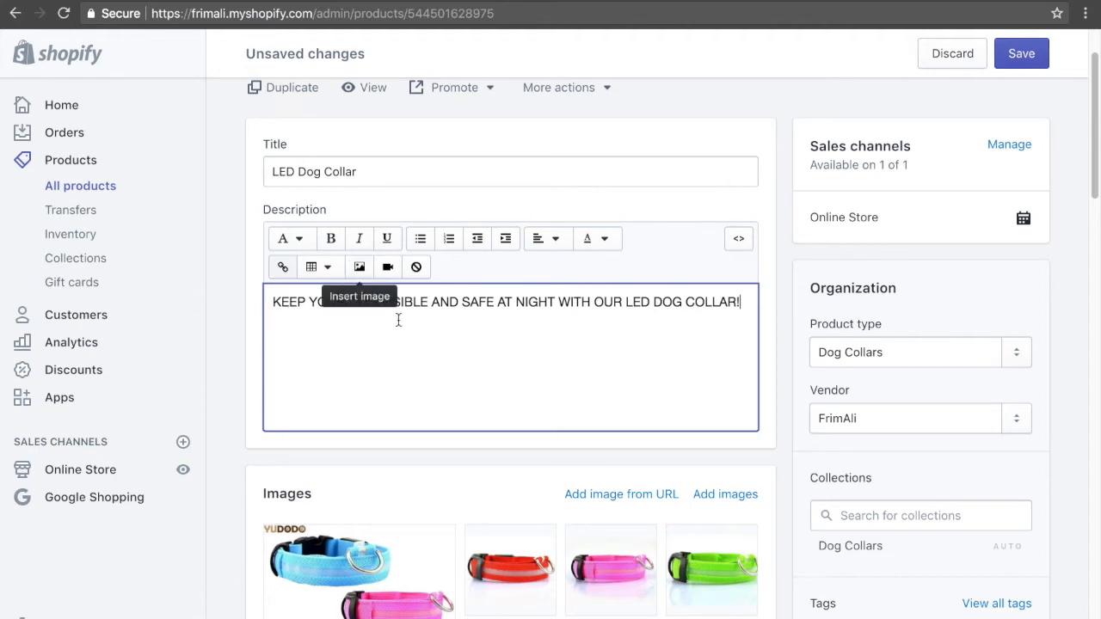
# Format the whole opening line of the description as Heading 1.
pyautogui.click(747, 305)
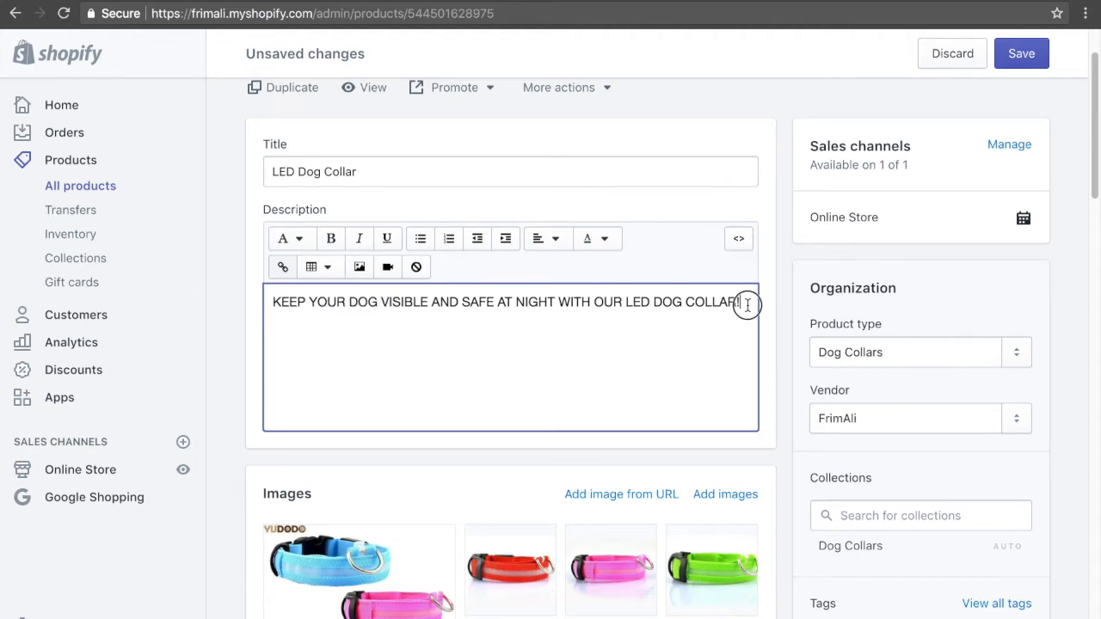
pyautogui.hotkey('ctrl', 'a')
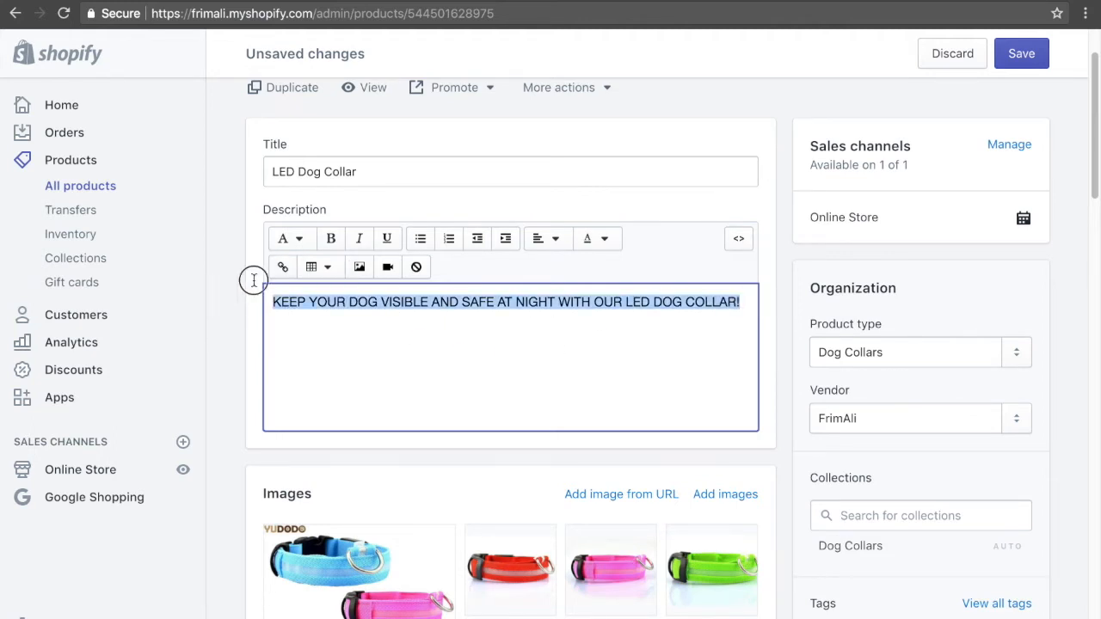
pyautogui.click(288, 244)
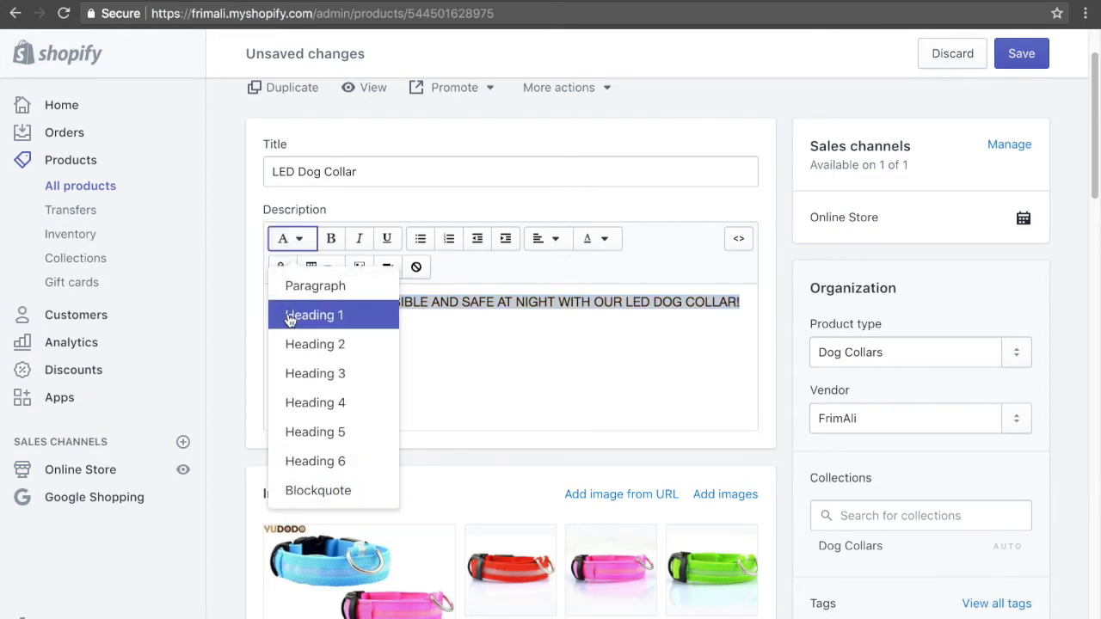
pyautogui.click(294, 318)
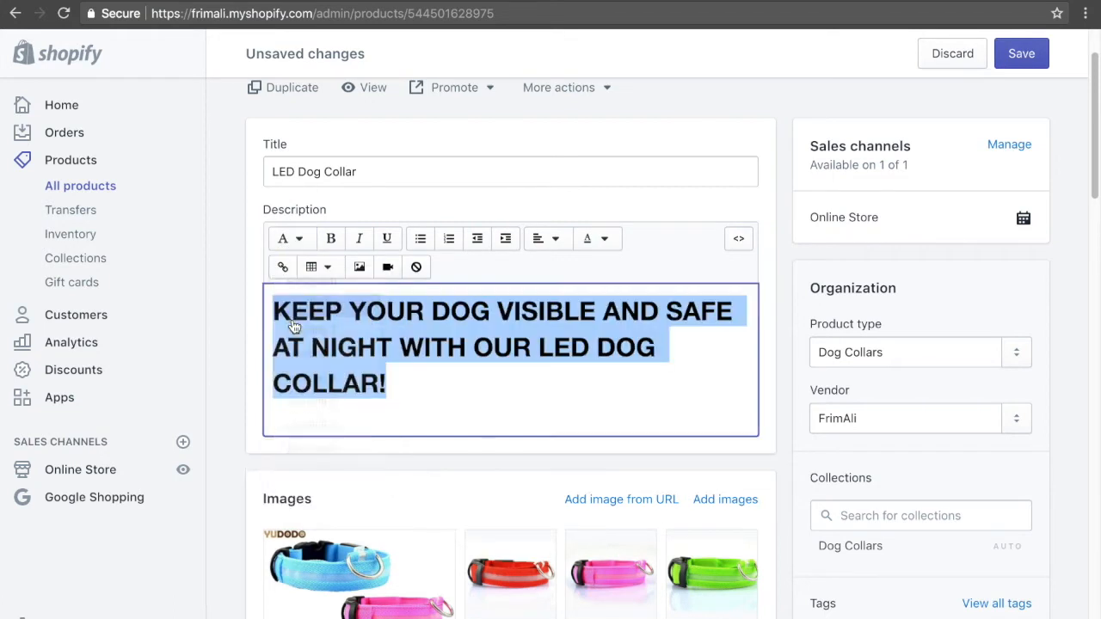
pyautogui.click(432, 371)
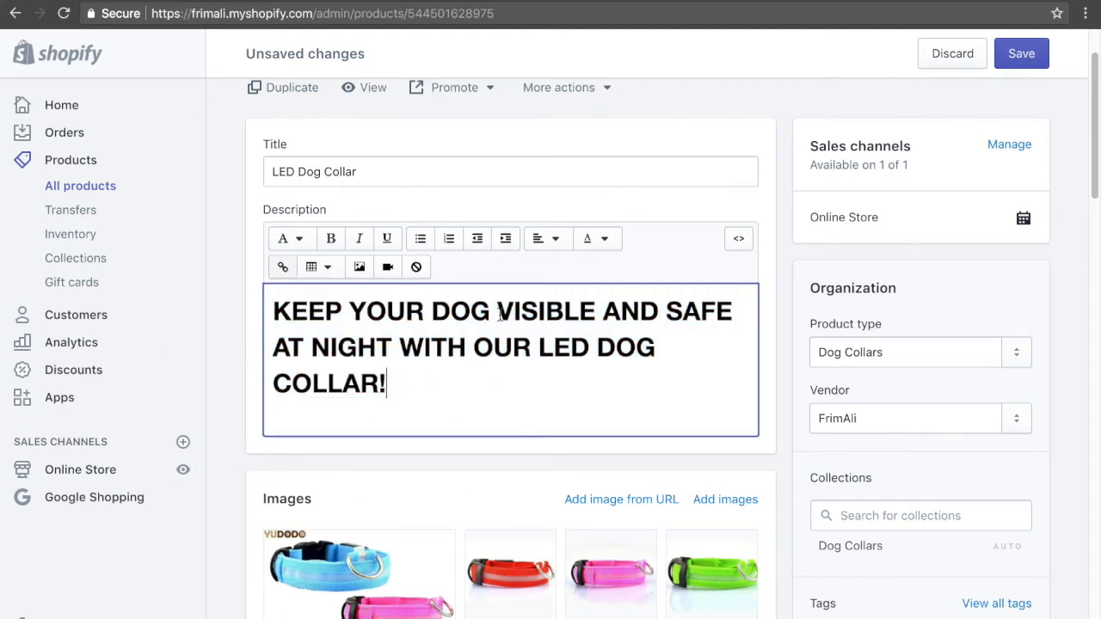
pyautogui.press('Return')
pyautogui.press('Return')
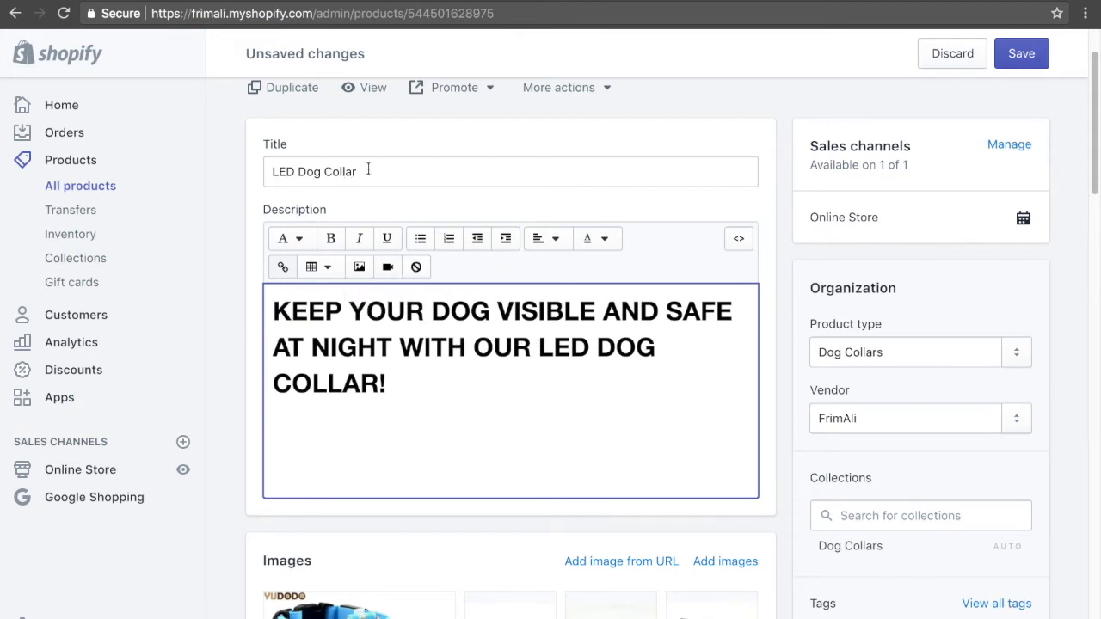
pyautogui.moveTo(539, 347); pyautogui.dragTo(557, 396)
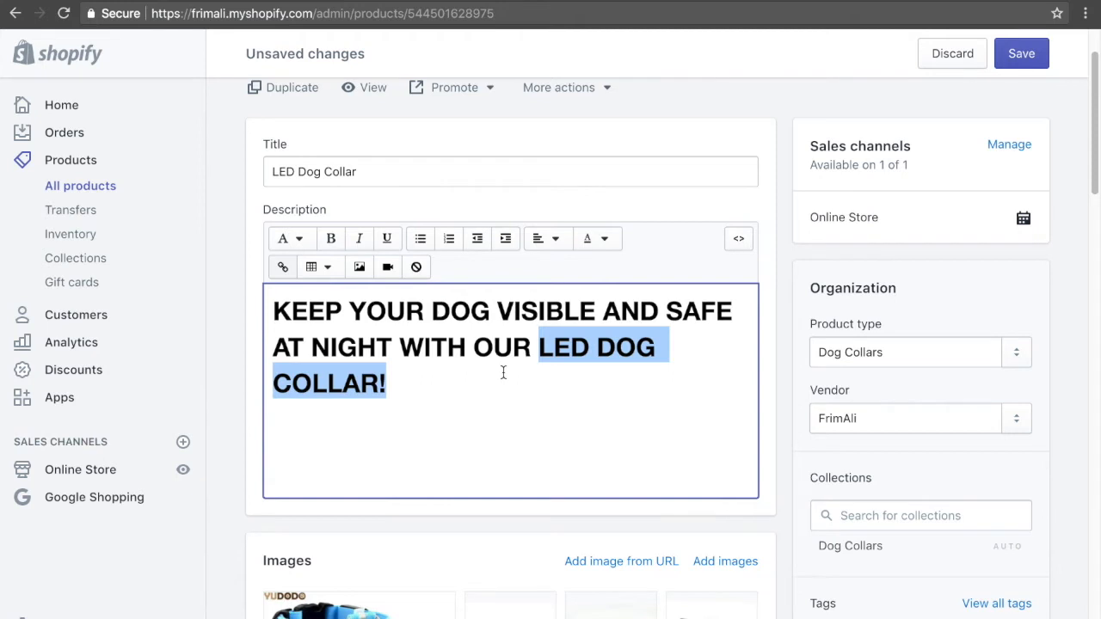
# Add the line "LED Dog Collar Features:" on a new line below the headline.
pyautogui.click(484, 398)
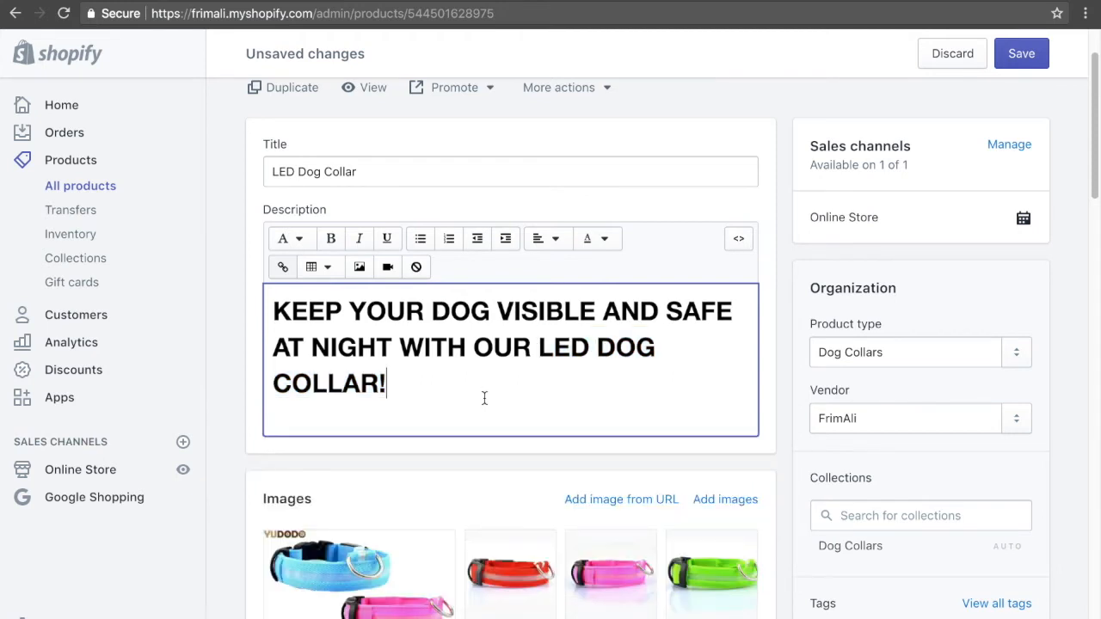
pyautogui.press('Return')
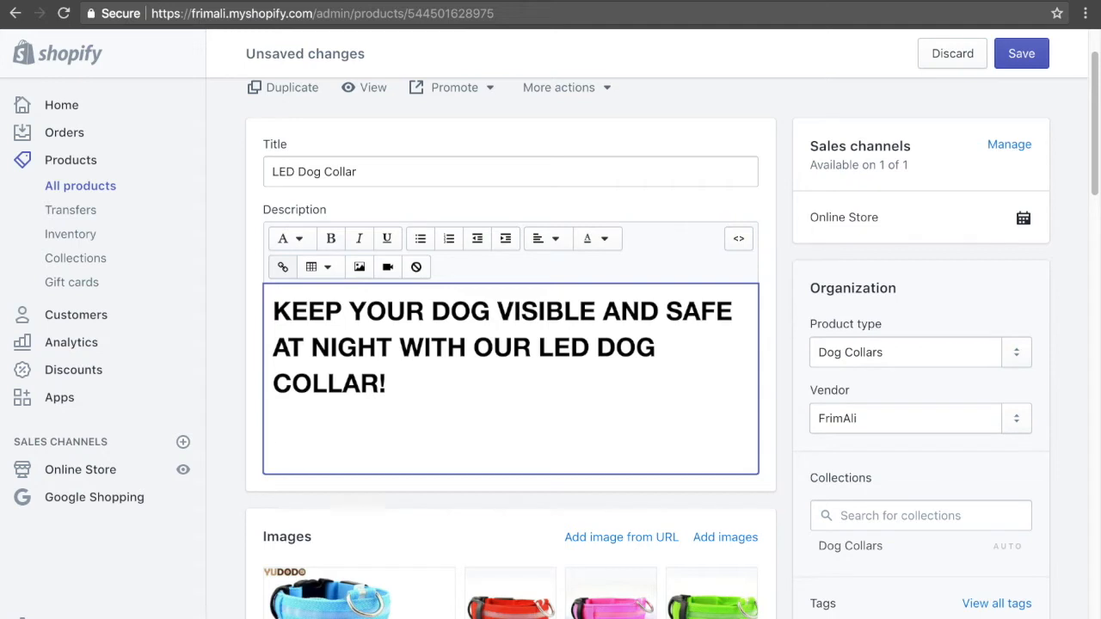
pyautogui.write('LED Dog Collar Features:')
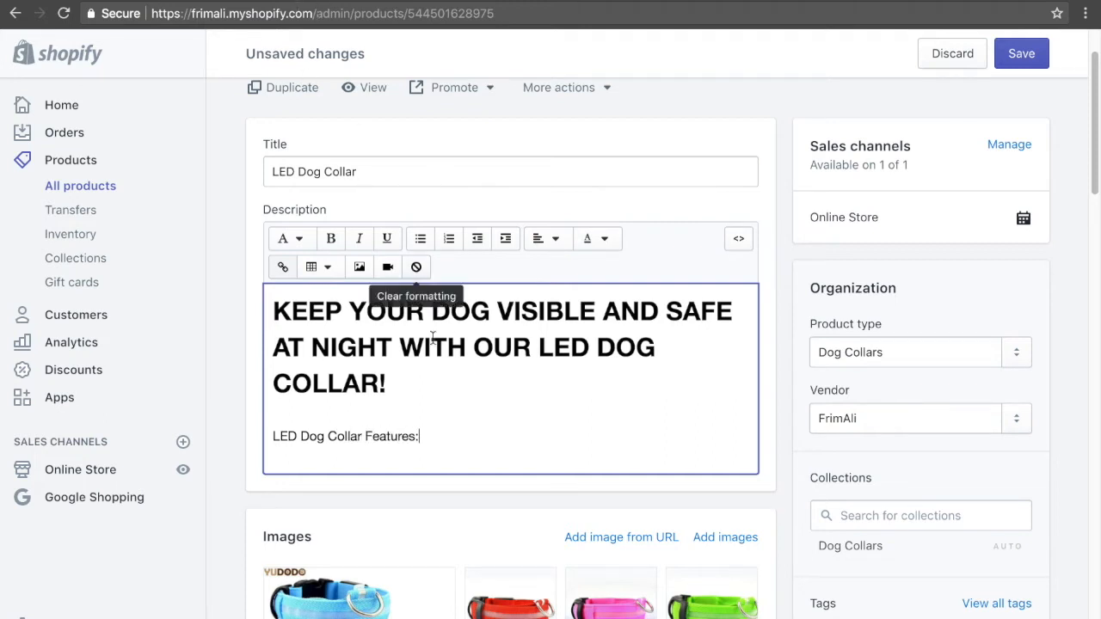
# Format the "LED Dog Collar Features:" line as Heading 2 and start a bulleted list beneath it.
pyautogui.moveTo(426, 437); pyautogui.dragTo(268, 434)
pyautogui.click(286, 238)
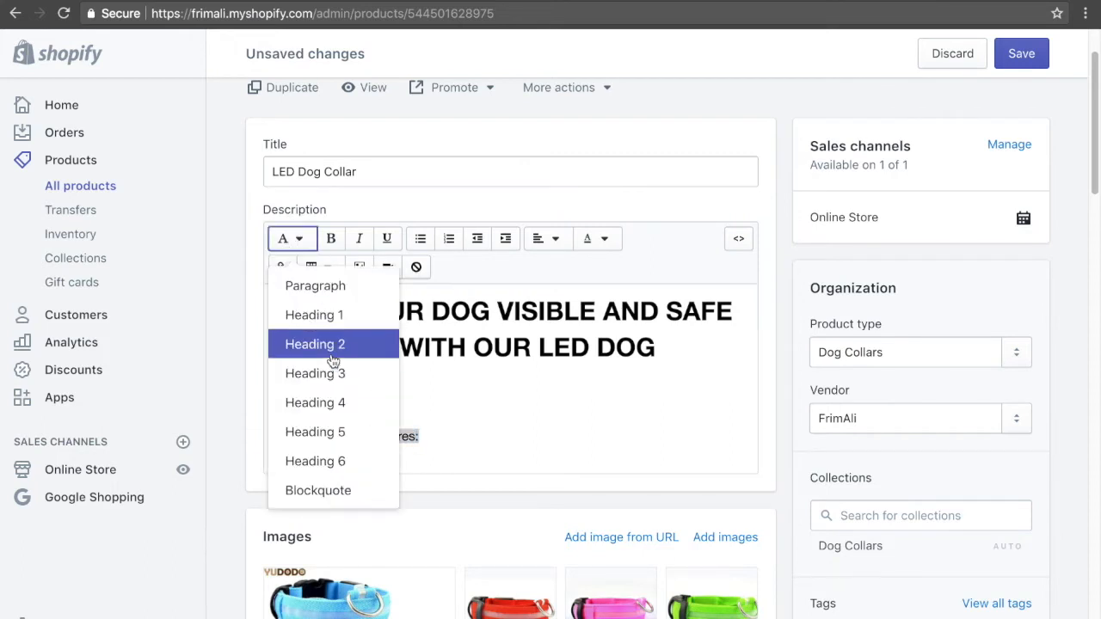
pyautogui.click(333, 348)
pyautogui.click(511, 443)
pyautogui.press('Return')
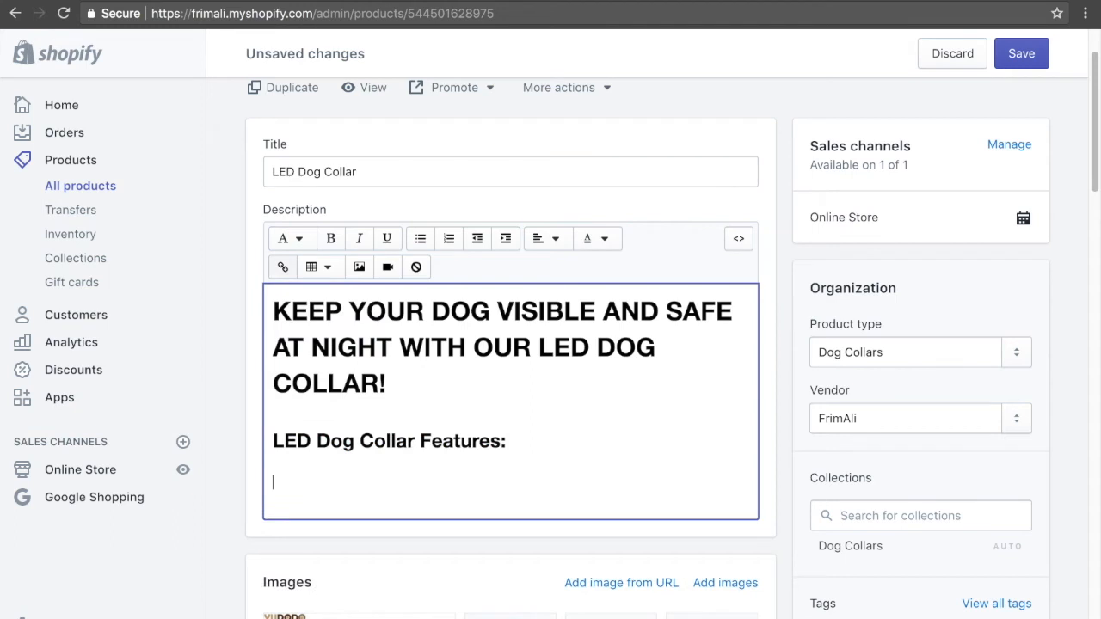
pyautogui.click(419, 238)
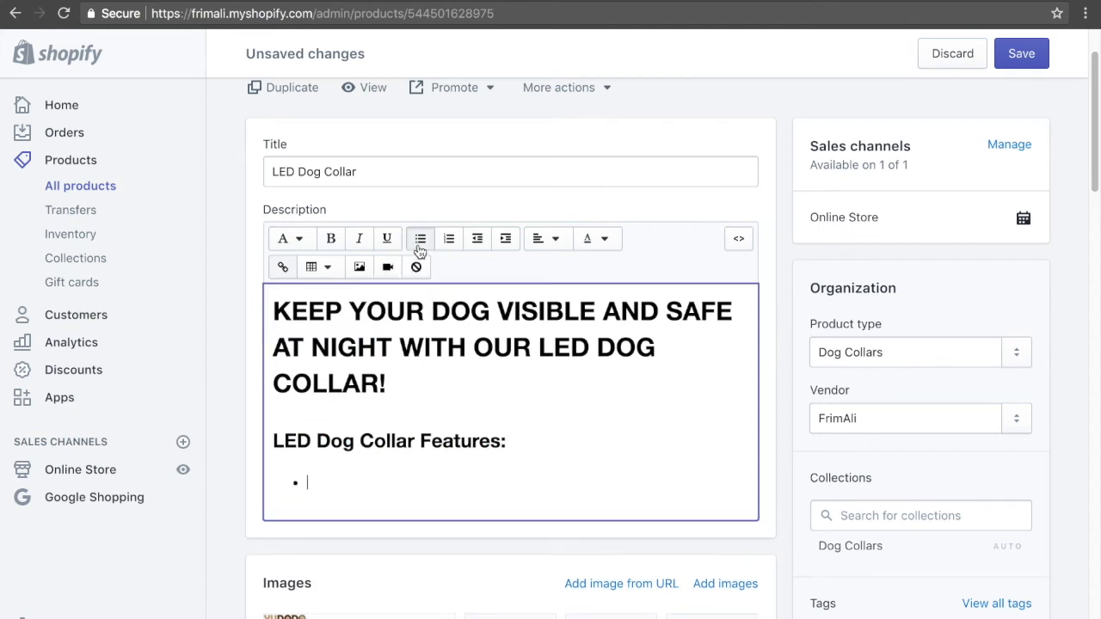
# Below the headline, add the paragraph "Every year 1.2 million dogs die from car accidents due to not being visible at night".
pyautogui.click(406, 380)
pyautogui.press('Return')
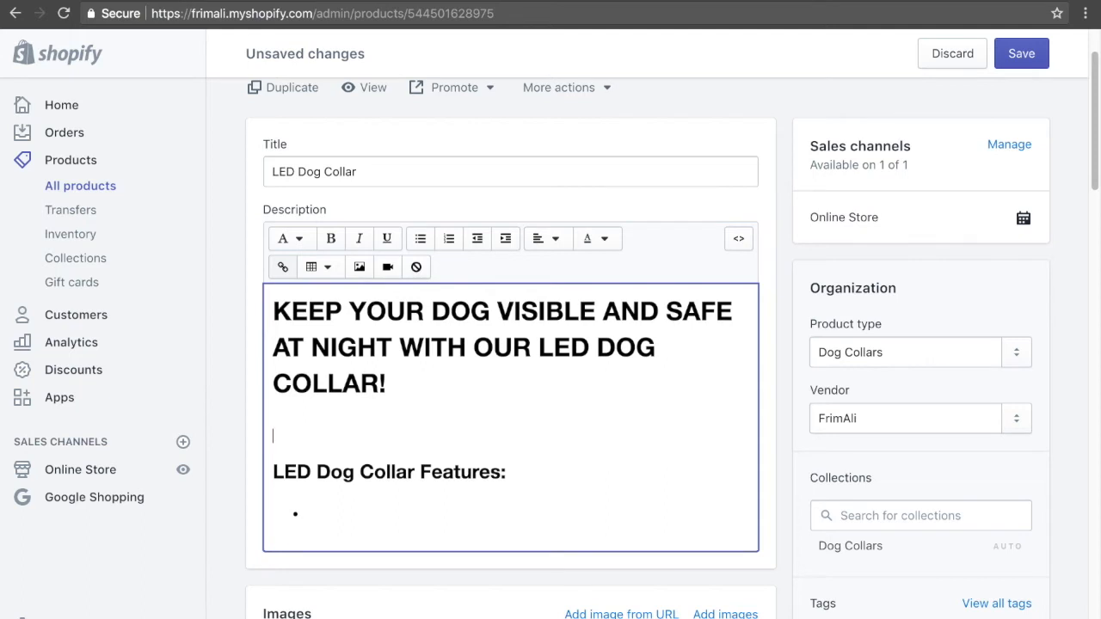
pyautogui.write('Every year 1.2 mil')
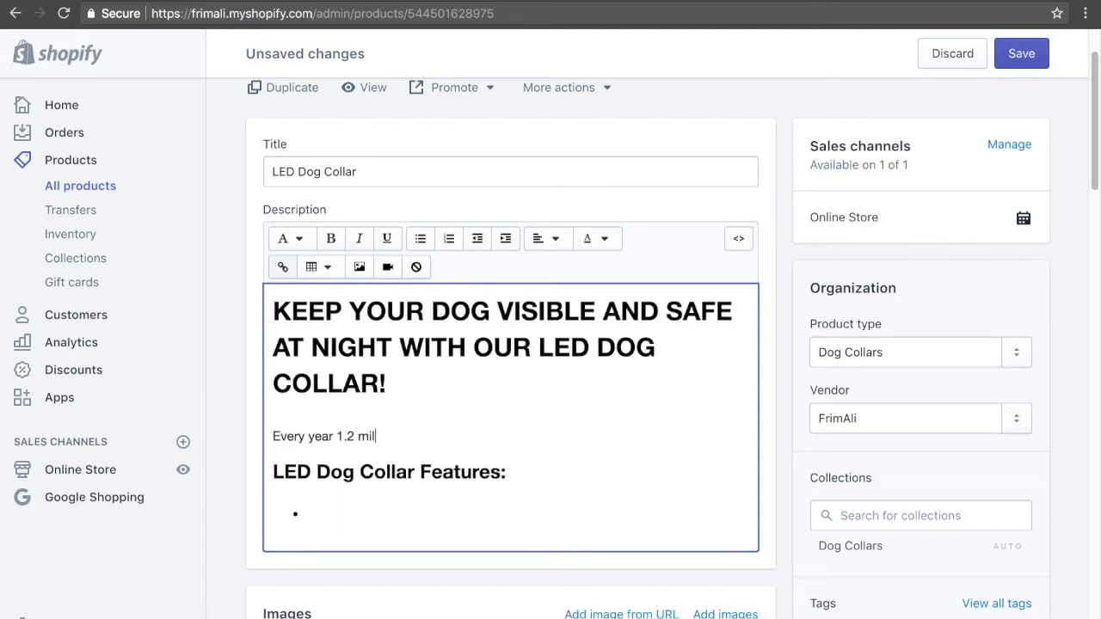
pyautogui.write('lion dogs die from no')
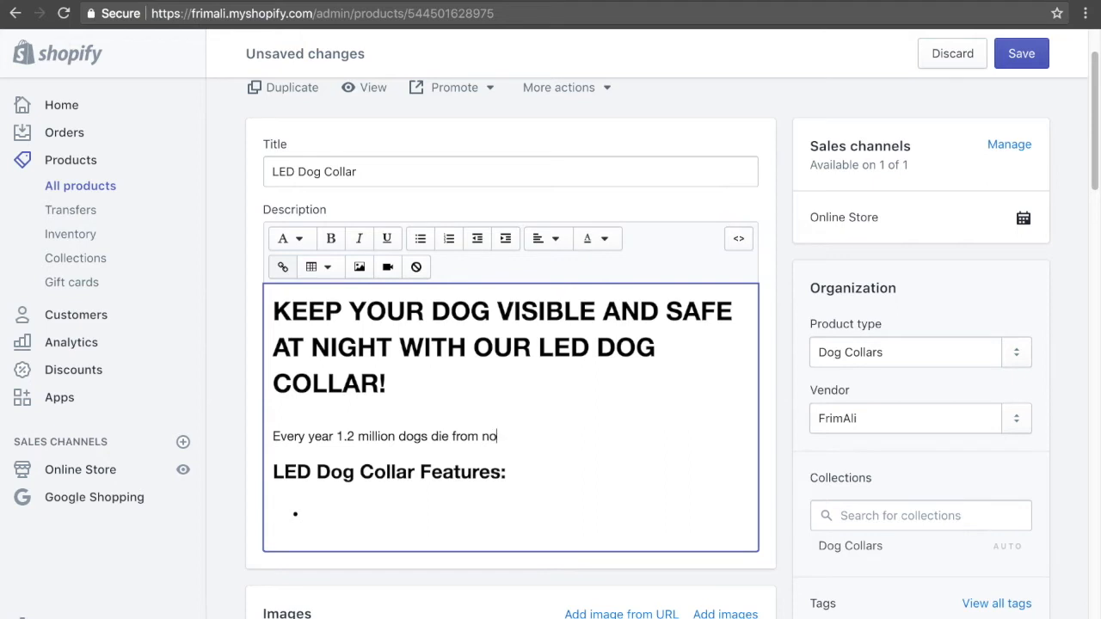
pyautogui.press('BackSpace')
pyautogui.press('BackSpace')
pyautogui.write('car accidents due')
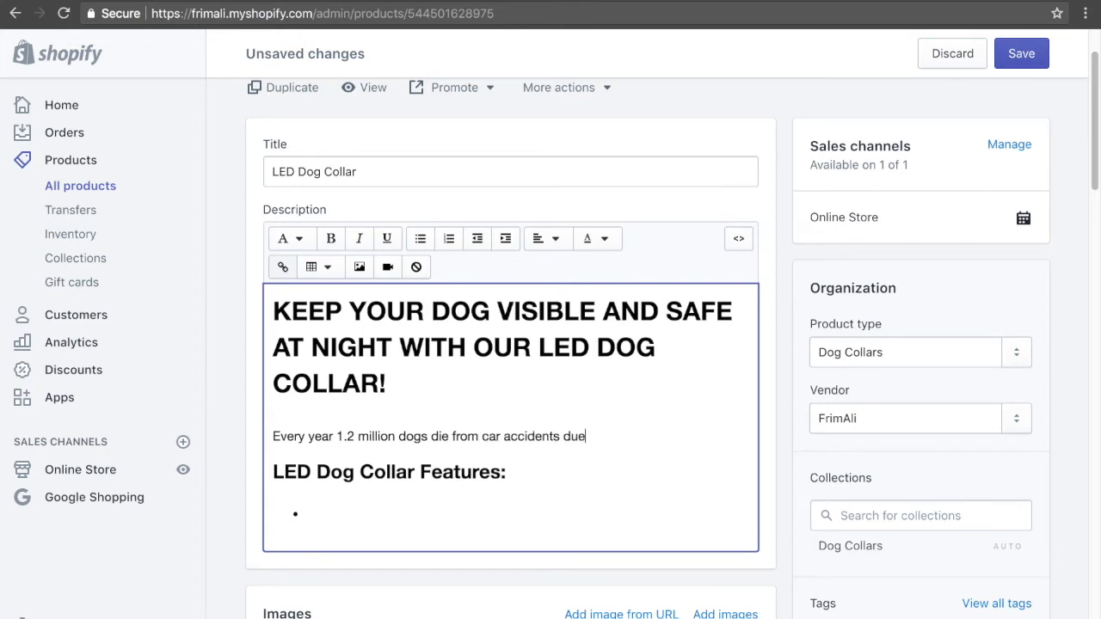
pyautogui.write(' to not being visible at night')
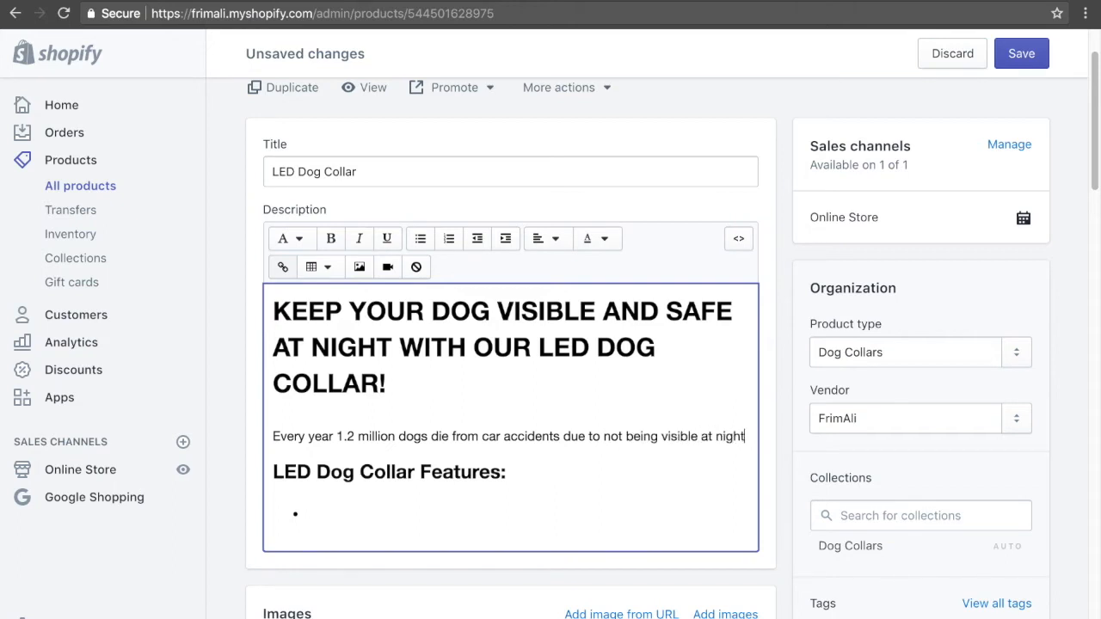
pyautogui.write('. ')
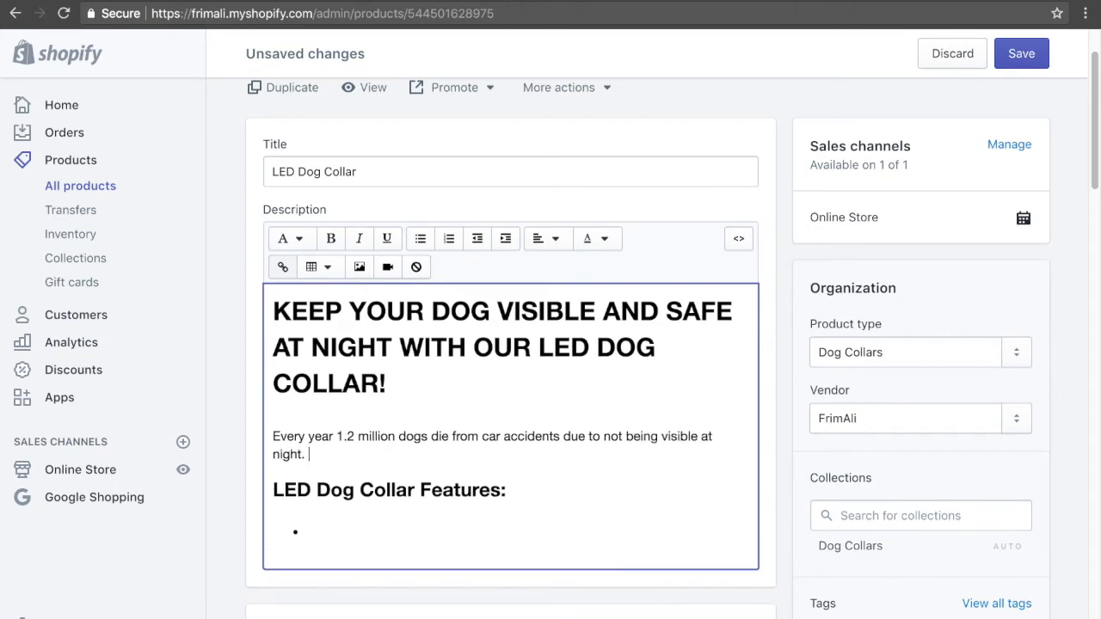
pyautogui.write('Grab an')
# Continue the paragraph with ". Grab one of our LED Dog Collar" after "visible at night".
pyautogui.press('BackSpace')
pyautogui.press('BackSpace')
pyautogui.write('our LED')
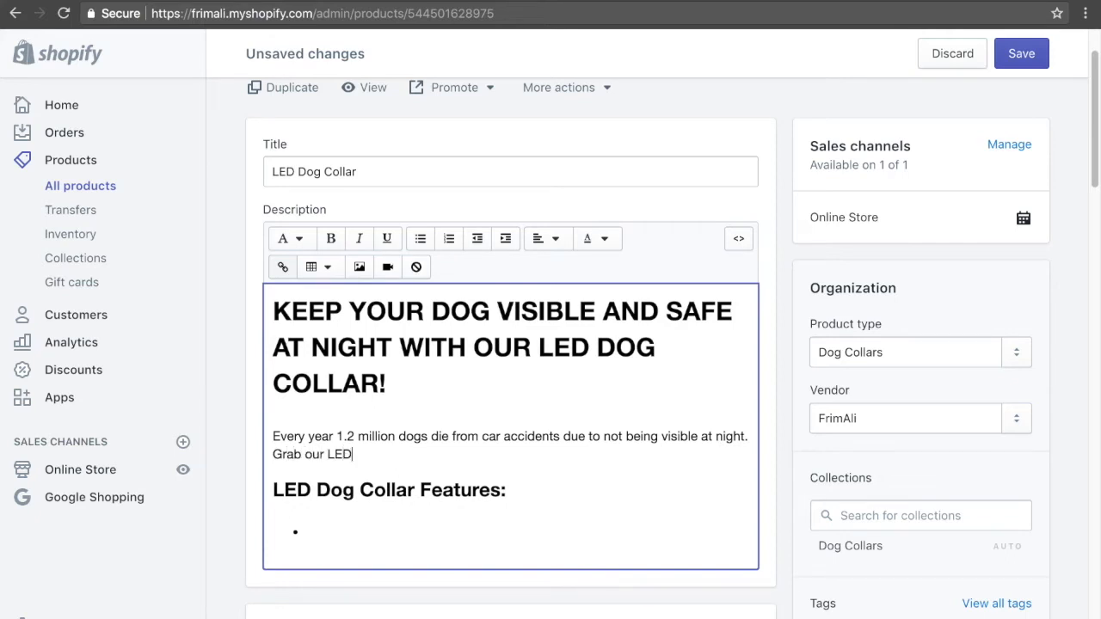
pyautogui.write(' Dog Collar to kee')
pyautogui.press('BackSpace')
pyautogui.press('BackSpace')
pyautogui.press('BackSpace')
pyautogui.press('BackSpace')
pyautogui.press('BackSpace')
pyautogui.press('BackSpace')
pyautogui.press('BackSpace')
pyautogui.press('BackSpace')
pyautogui.press('BackSpace')
pyautogui.press('BackSpace')
pyautogui.press('BackSpace')
pyautogui.press('BackSpace')
pyautogui.press('BackSpace')
pyautogui.press('BackSpace')
pyautogui.press('BackSpace')
pyautogui.press('BackSpace')
pyautogui.press('BackSpace')
pyautogui.press('BackSpace')
pyautogui.press('BackSpace')
pyautogui.press('BackSpace')
pyautogui.press('BackSpace')
pyautogui.press('BackSpace')
pyautogui.press('BackSpace')
pyautogui.write('ne of our LED Dog Collar')
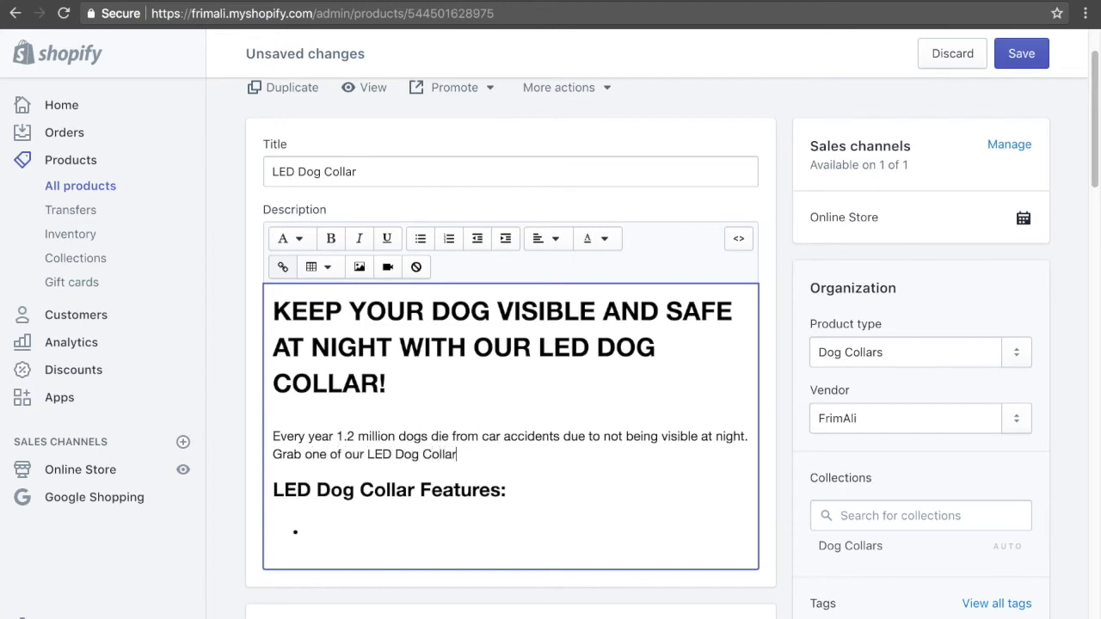
pyautogui.write('s to keep your bestf')
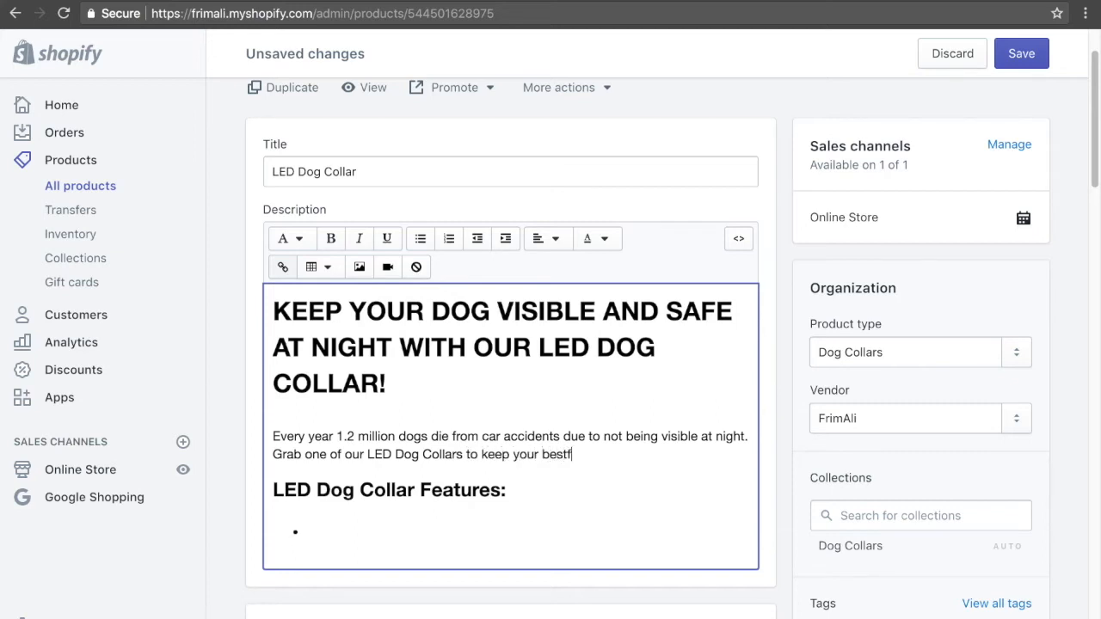
pyautogui.write('riend visible ')
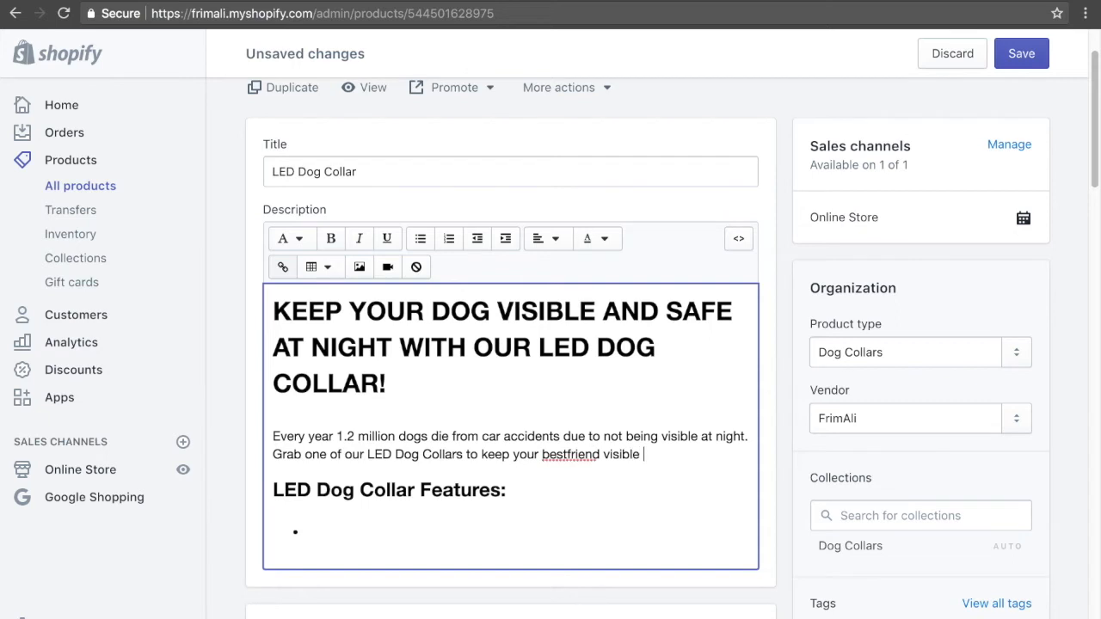
pyautogui.write('and safe.')
# Finish the sentence as "LED Dog Collars to keep your bestfriend visible and safe." and save the product.
pyautogui.click(1020, 67)
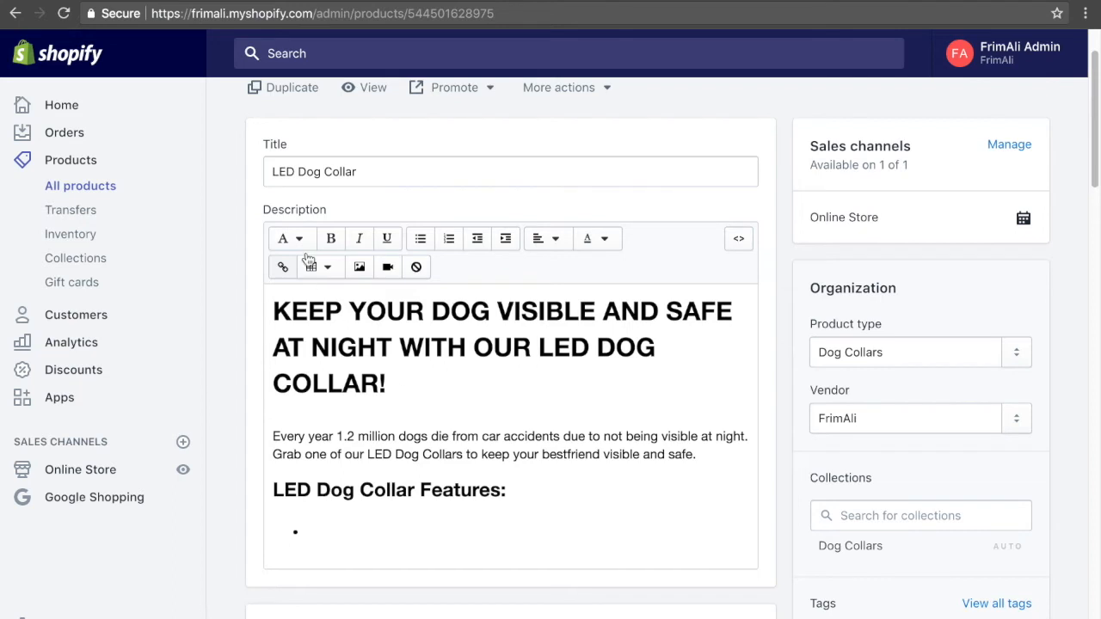
pyautogui.click(275, 171)
pyautogui.tripleClick(391, 169)
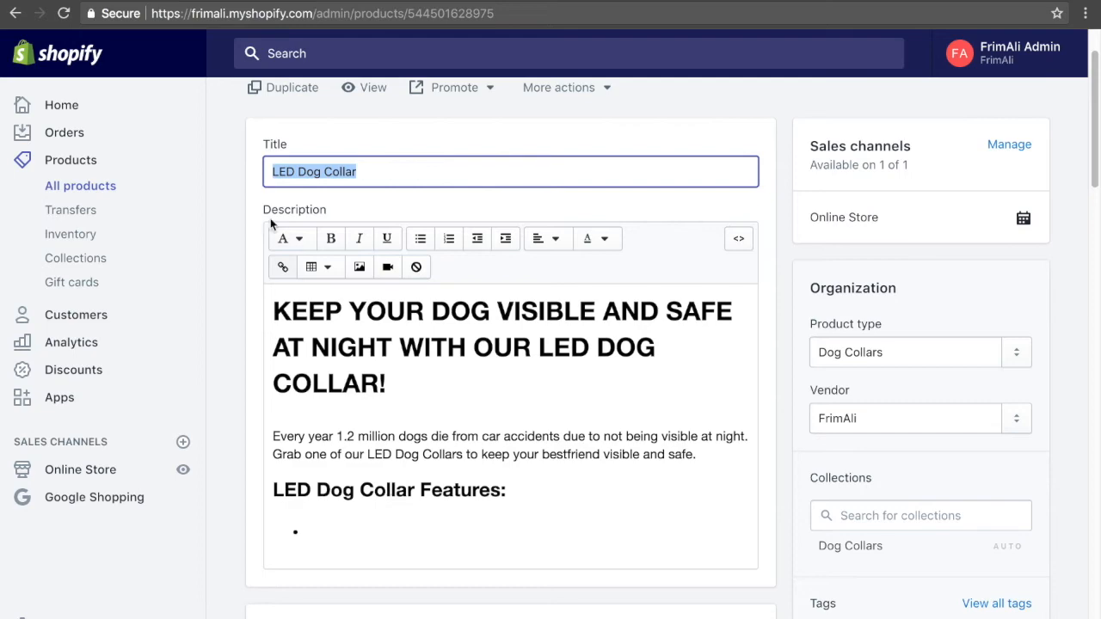
pyautogui.click(531, 376)
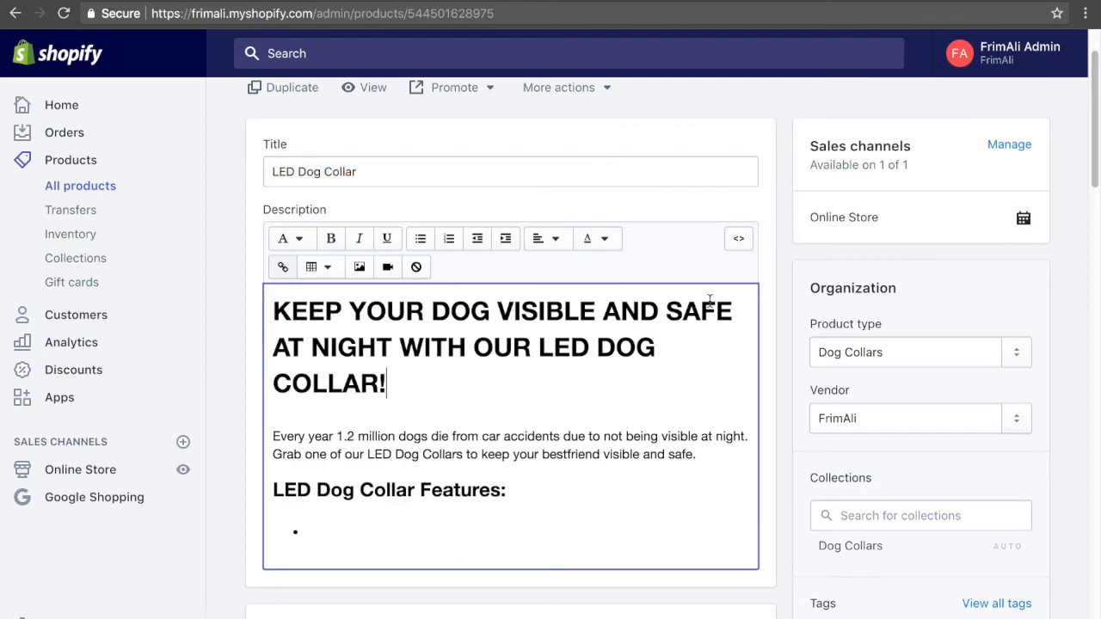
# Set the alt text of the large main product image to "LED Dog Collar - FrimAli.com".
pyautogui.scroll(-3, 451, 386)
pyautogui.scroll(-3, 453, 402)
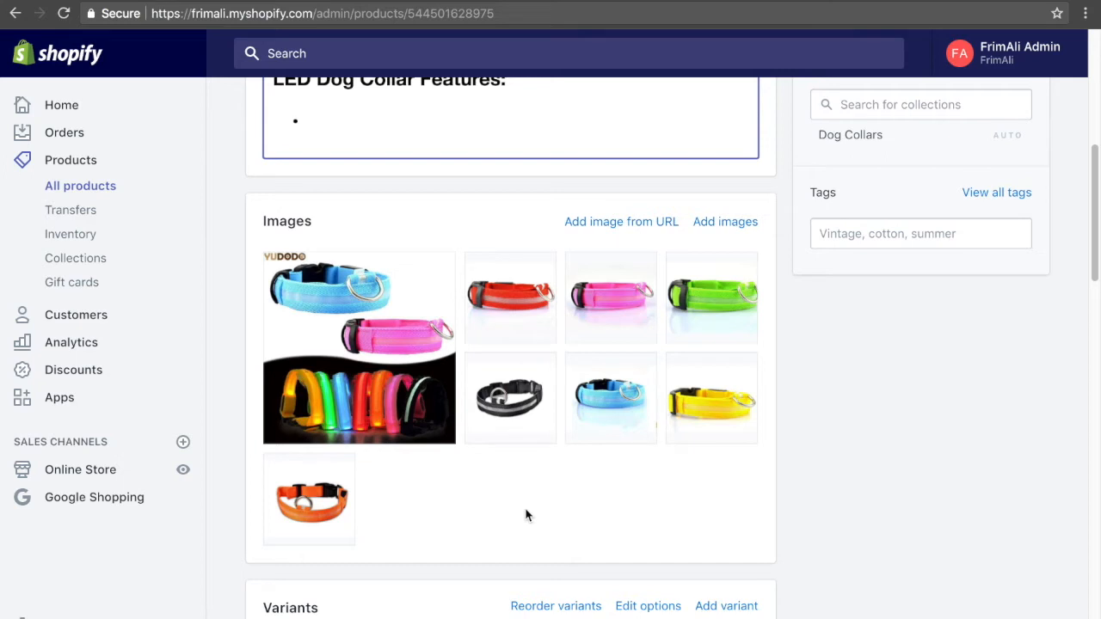
pyautogui.moveTo(399, 369)
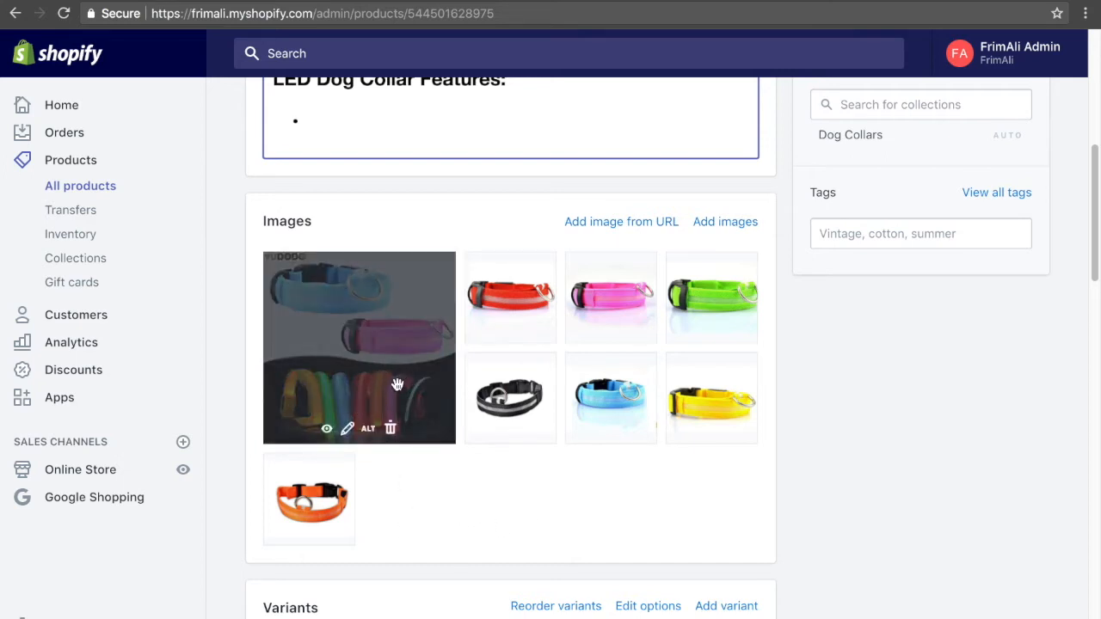
pyautogui.click(369, 429)
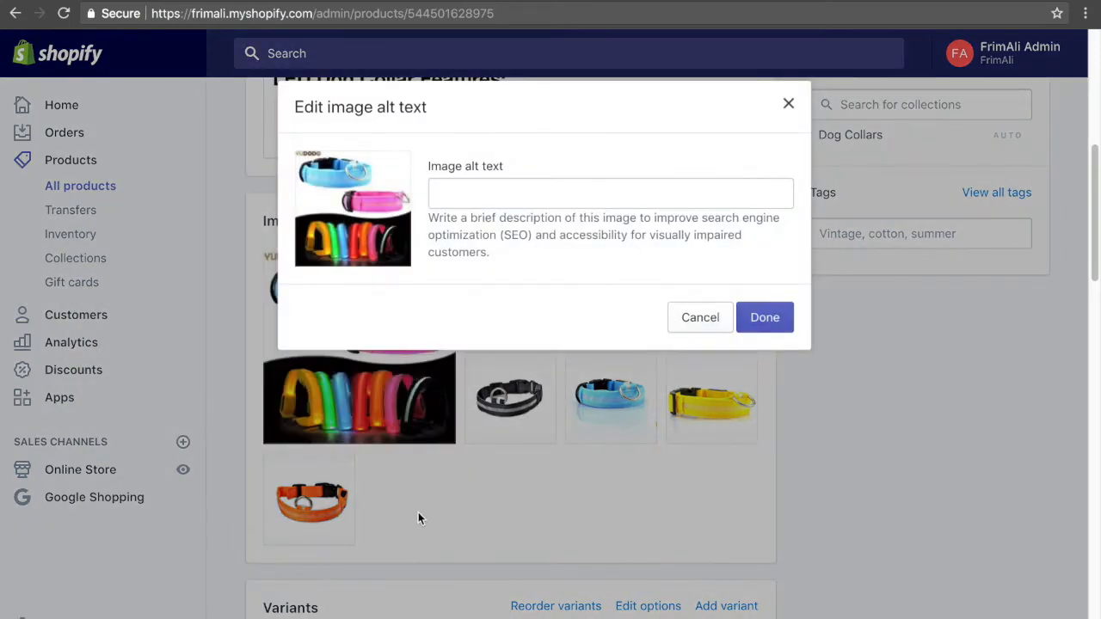
pyautogui.click(525, 194)
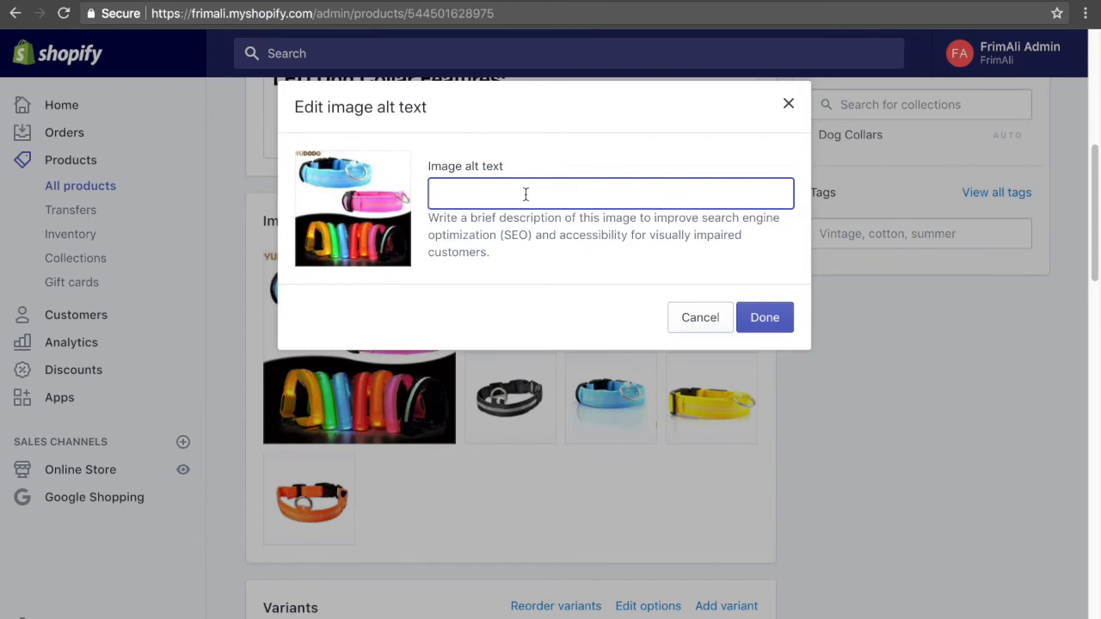
pyautogui.write('Led ')
pyautogui.write('ED Dog ')
pyautogui.write('Collar')
pyautogui.write(' - FrimAli')
pyautogui.write('.com')
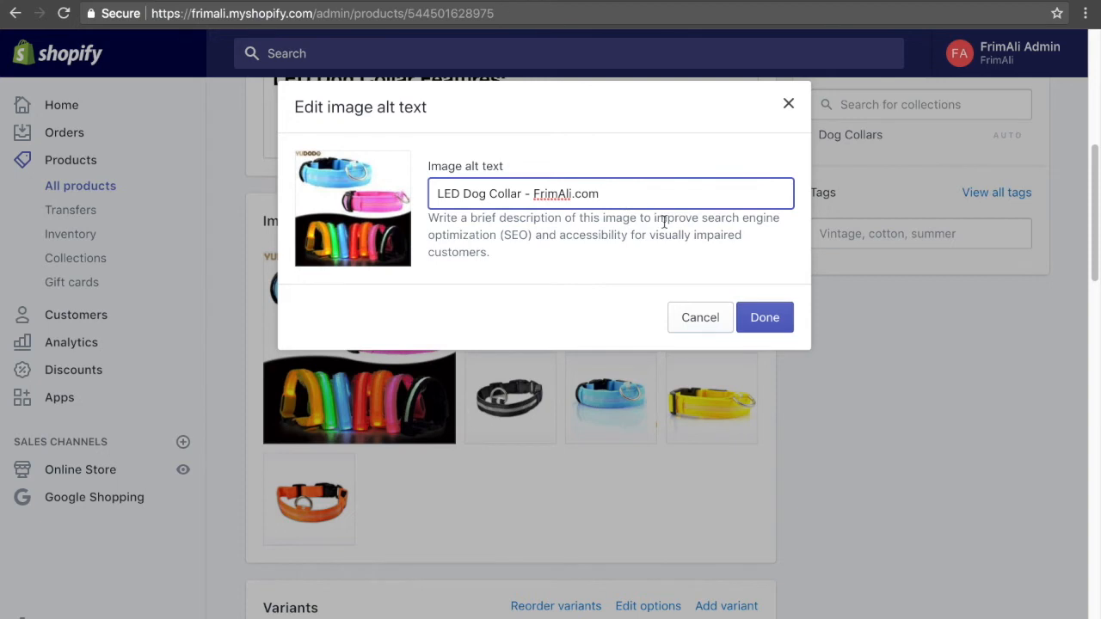
pyautogui.click(757, 315)
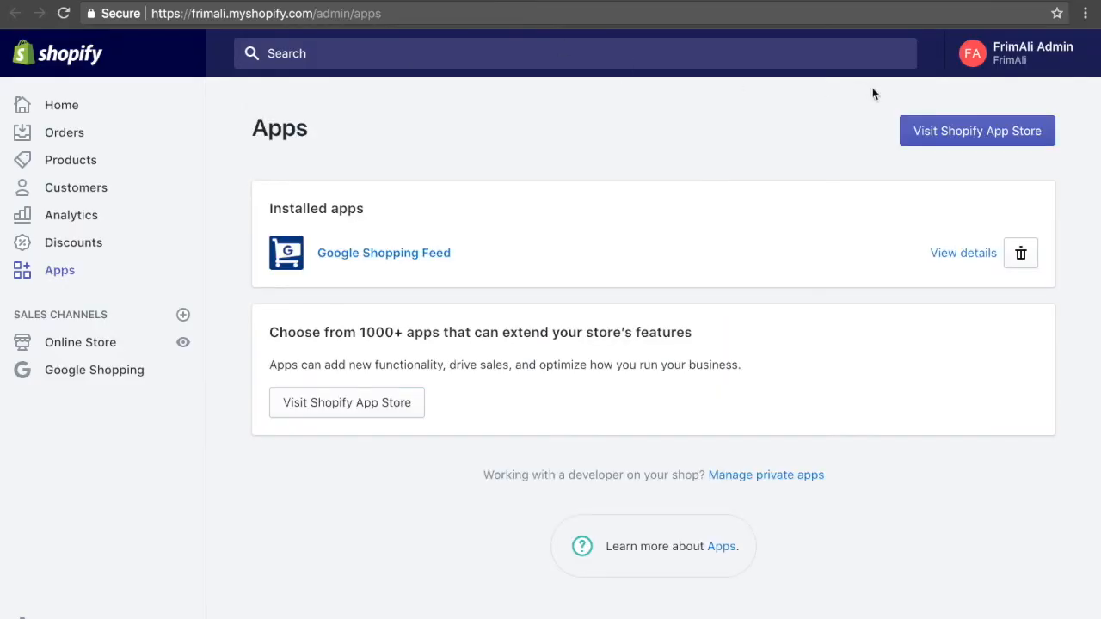
# Open the Shopify App Store from the store's apps page and search for "image seo".
pyautogui.click(962, 141)
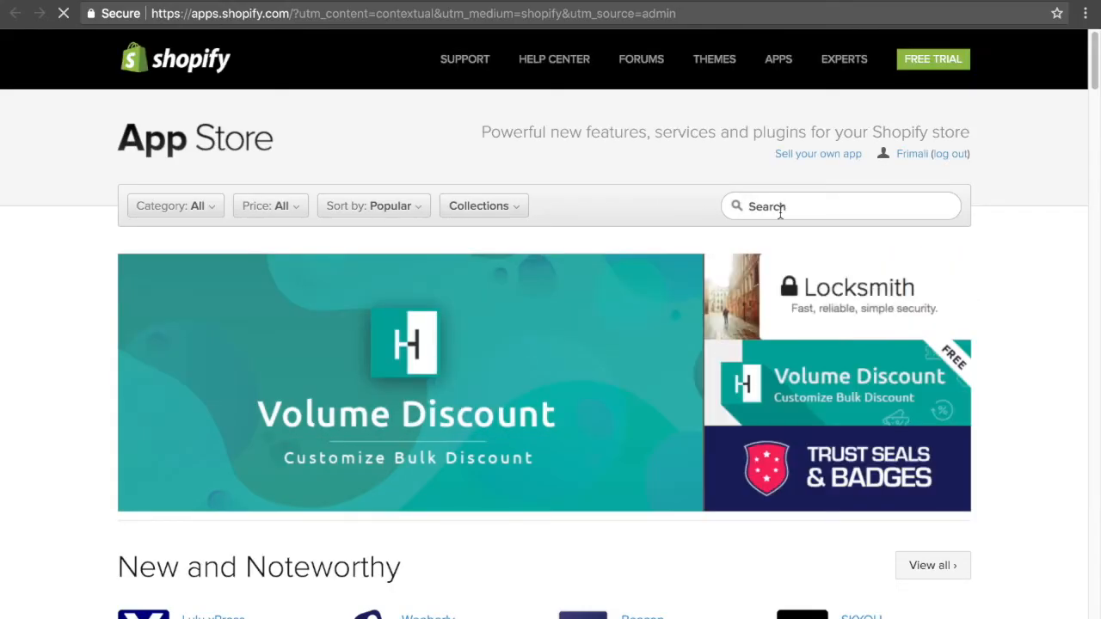
pyautogui.click(779, 208)
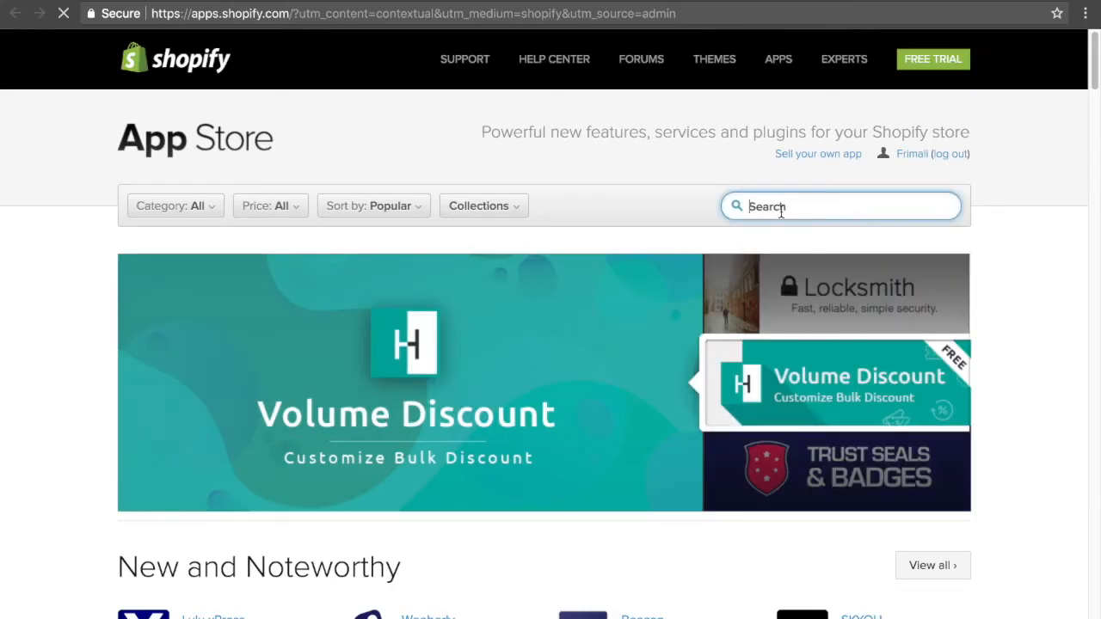
pyautogui.write('image seo')
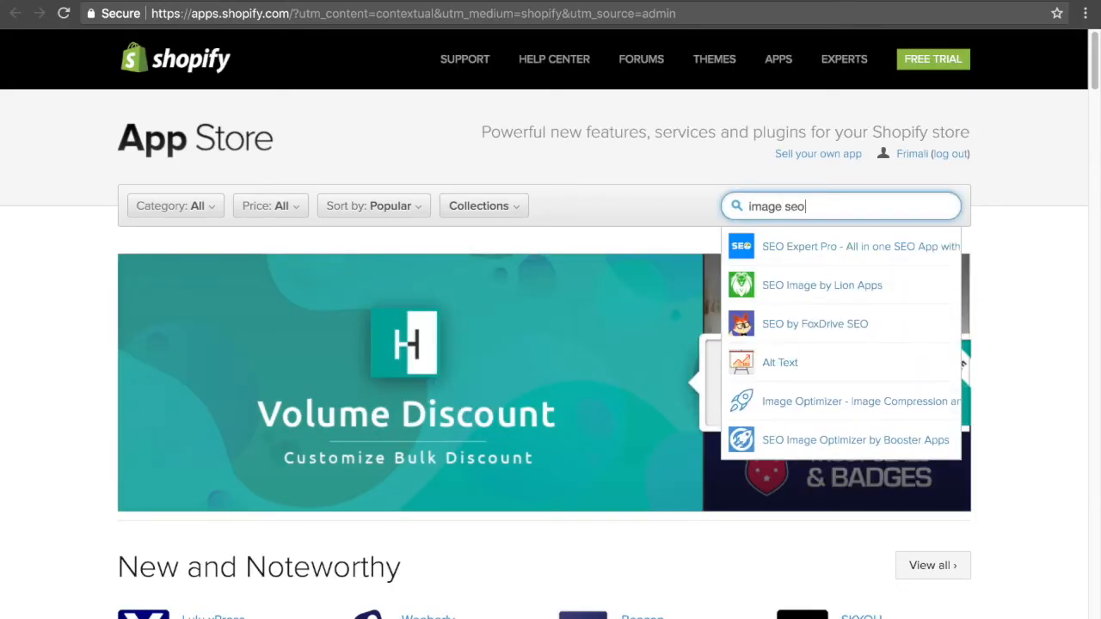
pyautogui.press('Return')
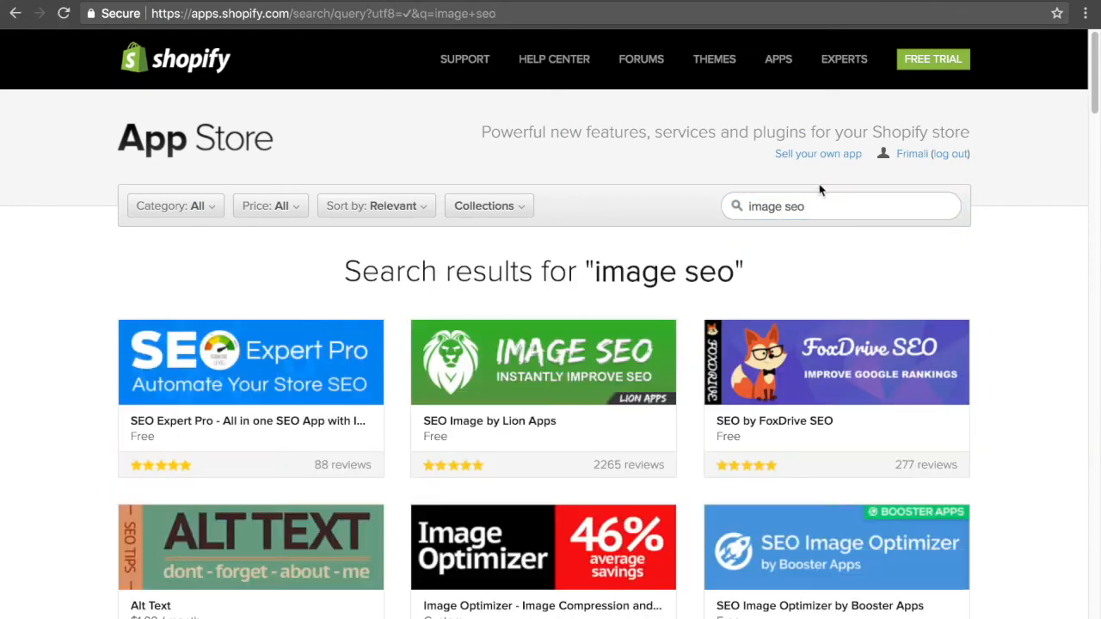
# Install the SEO Image Optimizer by Booster Apps from the search results.
pyautogui.scroll(-2, 671, 209)
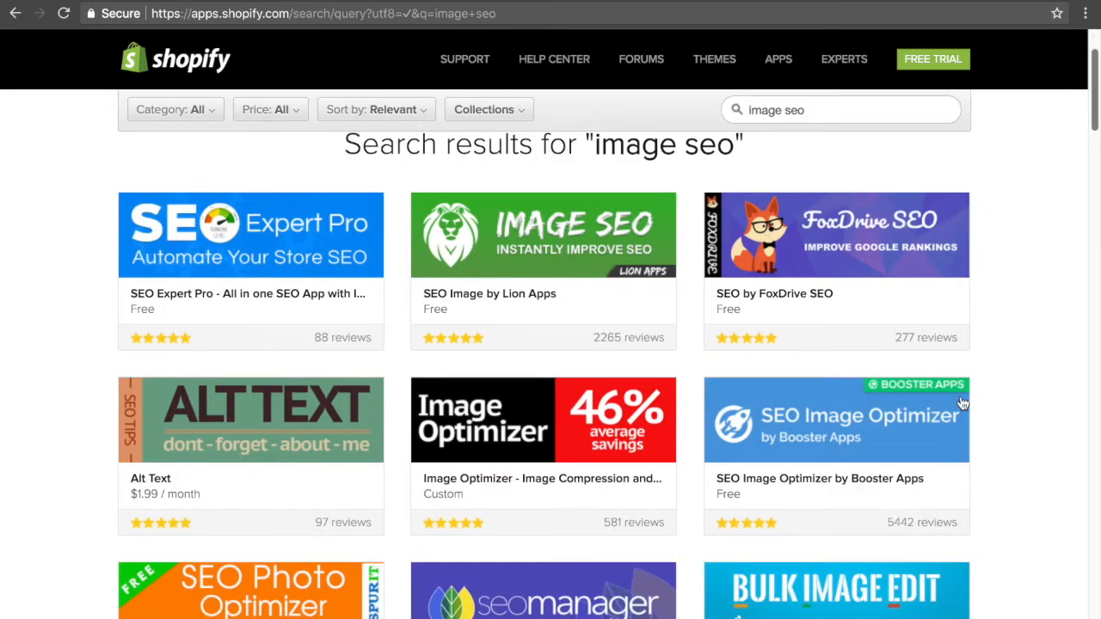
pyautogui.click(824, 463)
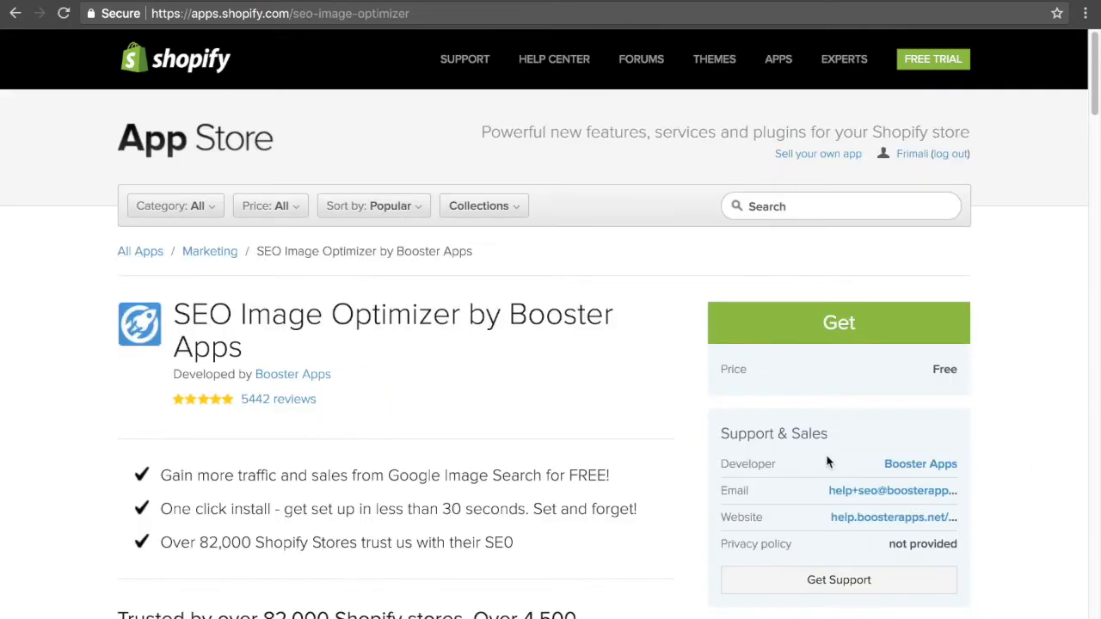
pyautogui.click(831, 336)
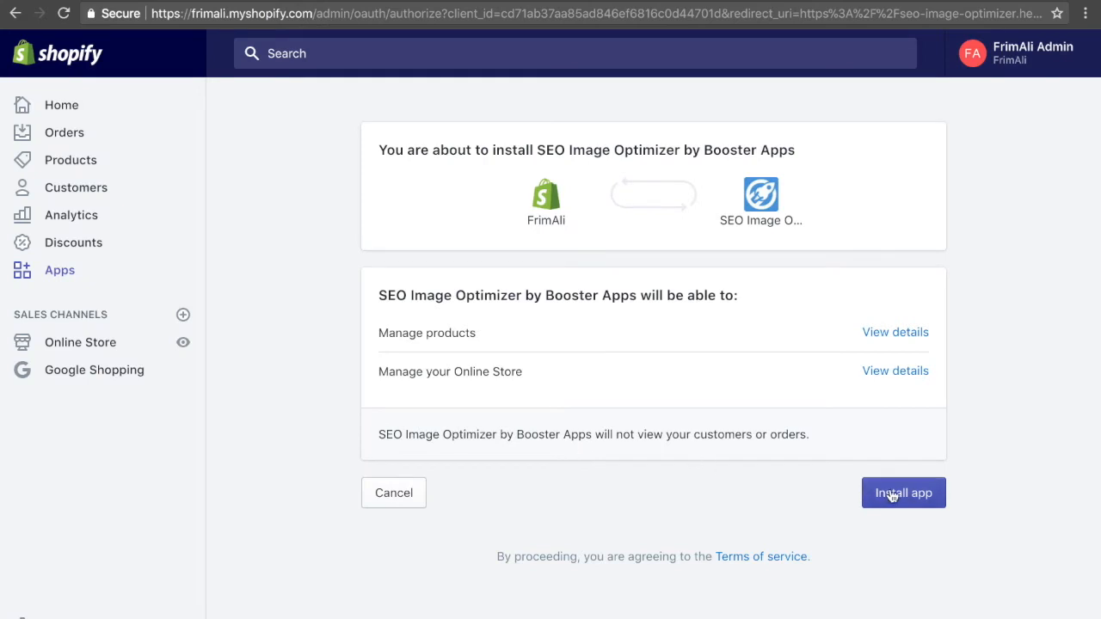
pyautogui.click(893, 495)
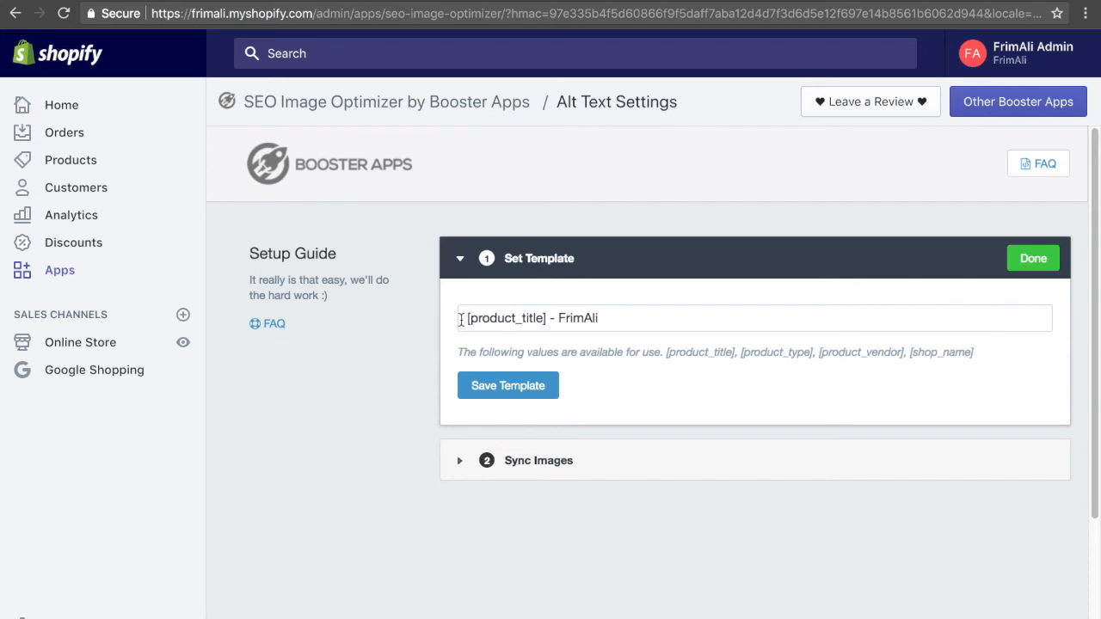
# Set the alt text template to "[product_title] - FrimAli.com" and save it.
pyautogui.moveTo(463, 320); pyautogui.dragTo(600, 318)
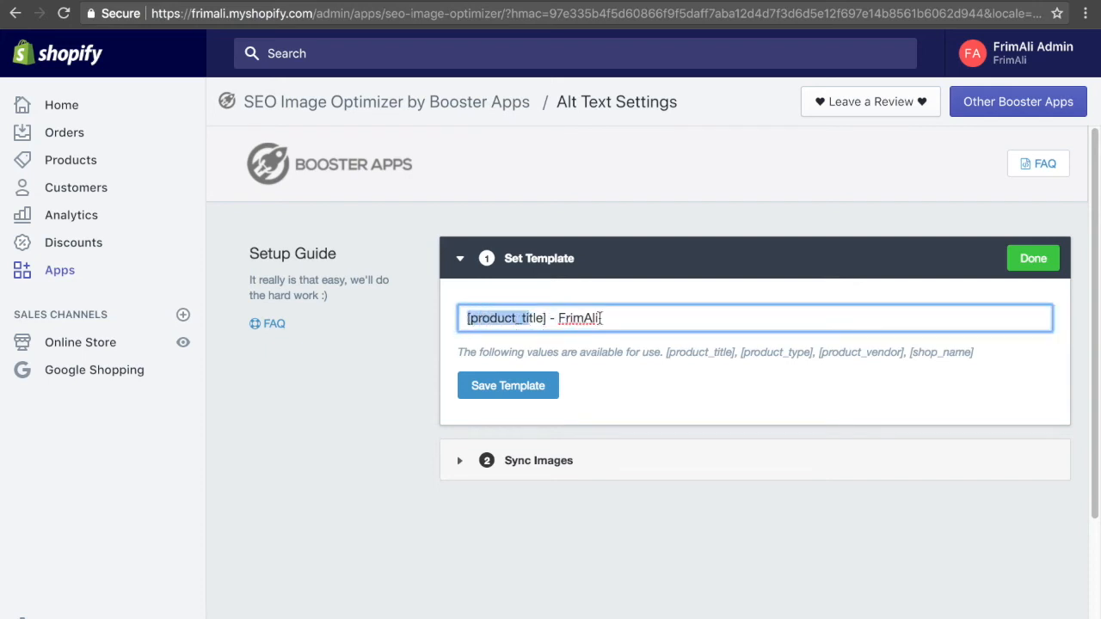
pyautogui.click(604, 318)
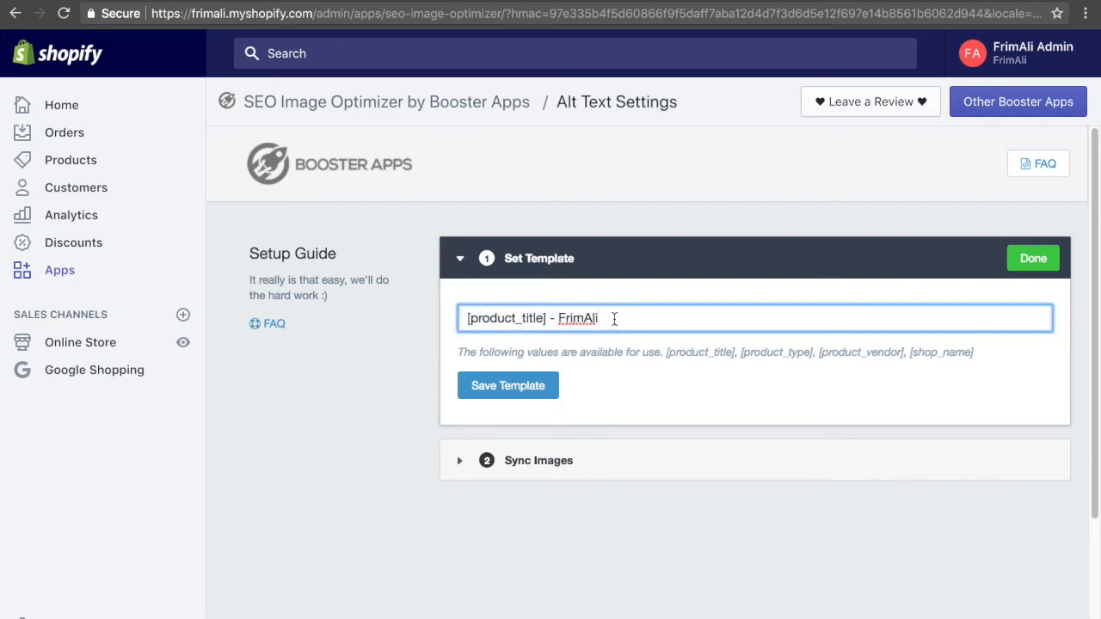
pyautogui.write('.com')
pyautogui.click(484, 386)
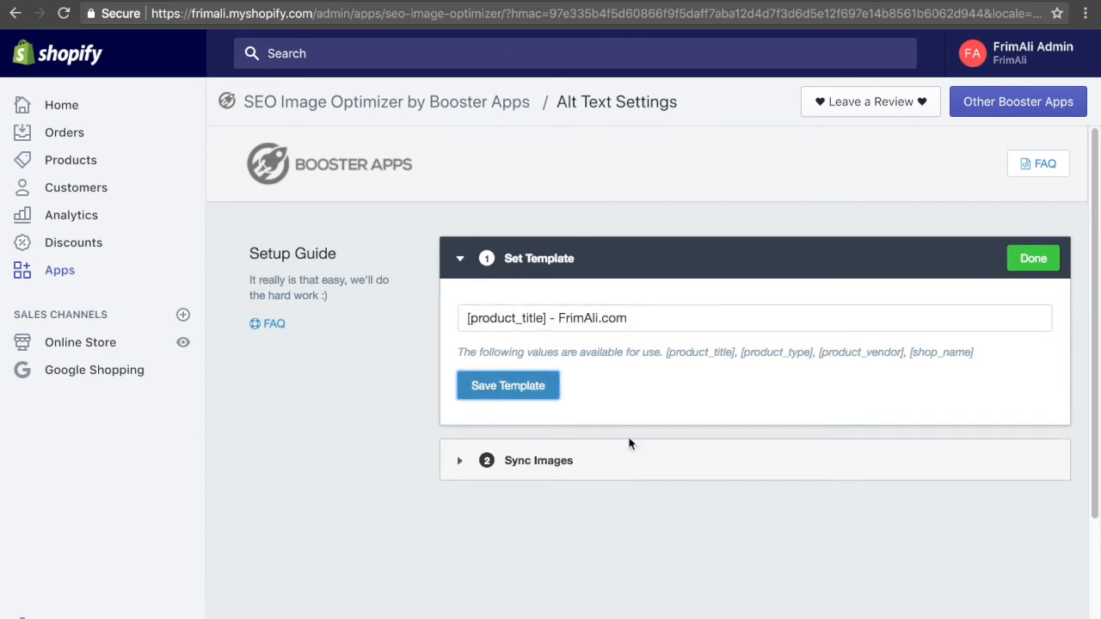
# Sync the store's images with the alt text template and dismiss the progress dialog.
pyautogui.click(634, 444)
pyautogui.click(527, 467)
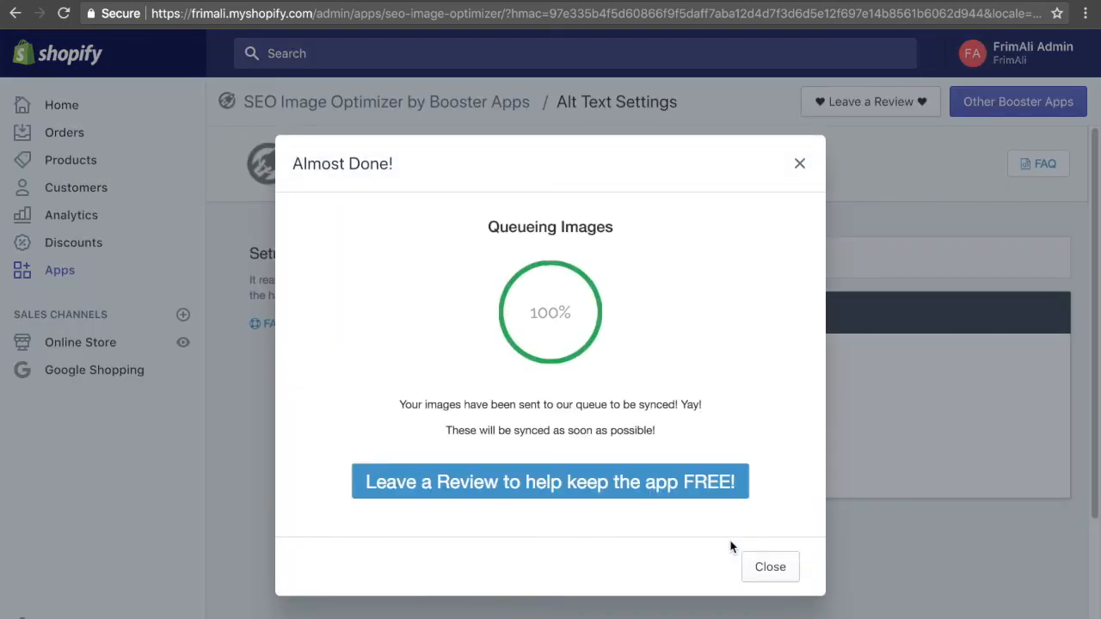
pyautogui.click(769, 572)
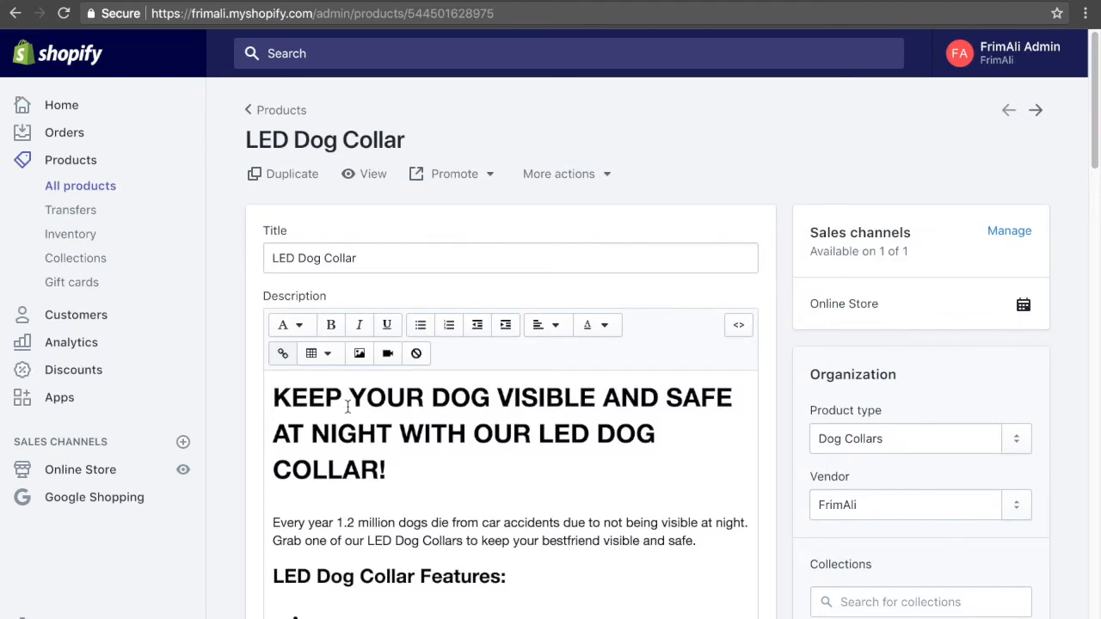
# Reload the LED Dog Collar product page and check the alt text of the black and pink collar images.
pyautogui.scroll(-2, 436, 391)
pyautogui.scroll(-2, 439, 395)
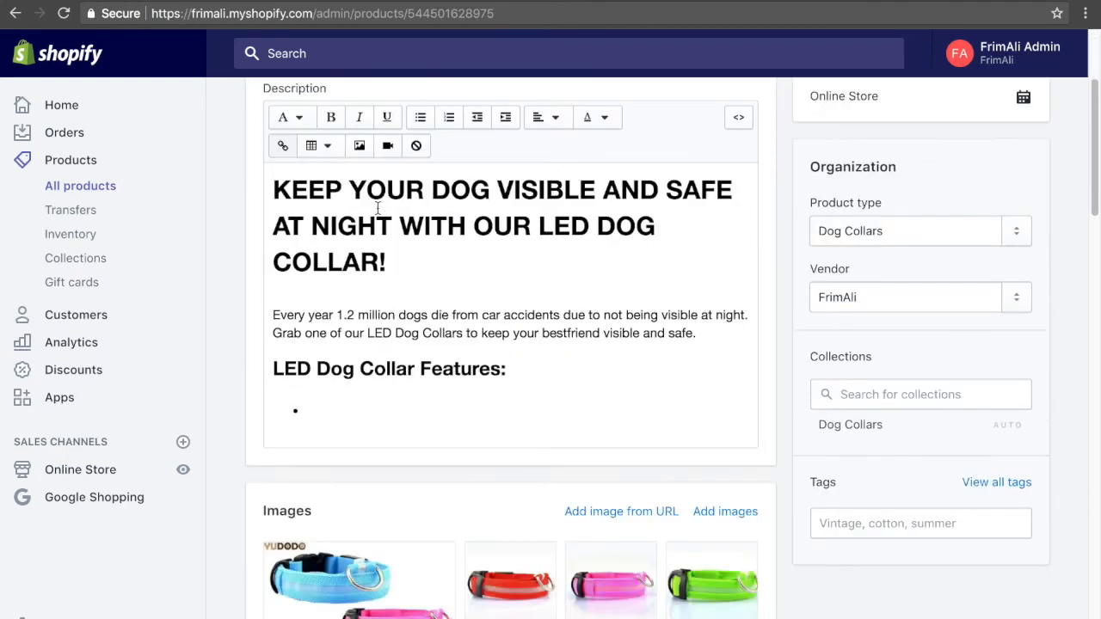
pyautogui.click(63, 12)
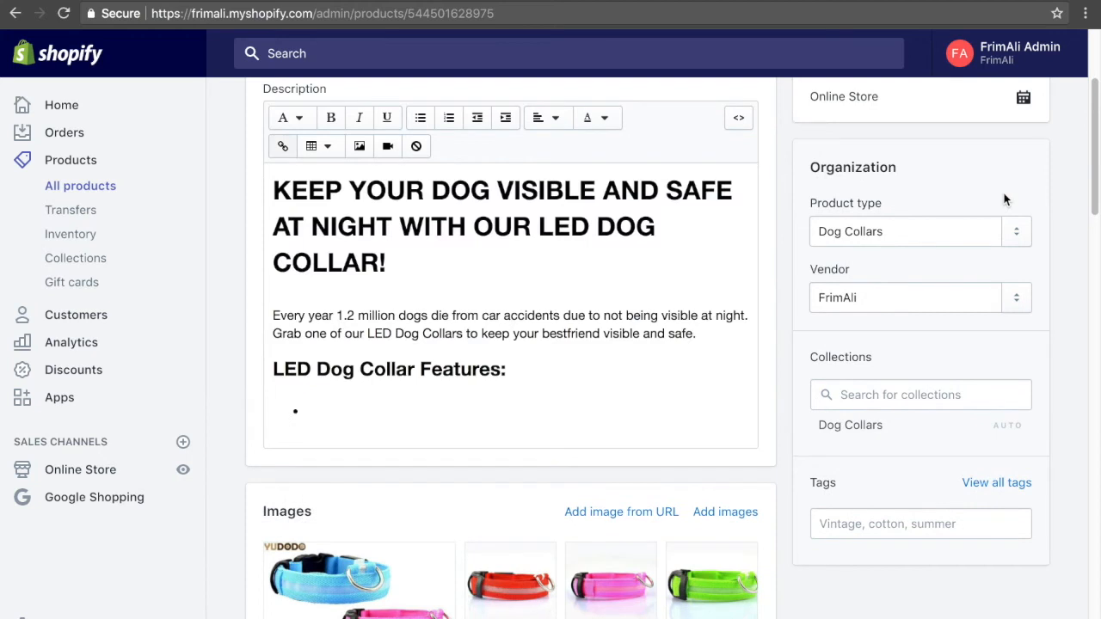
pyautogui.scroll(-1, 516, 499)
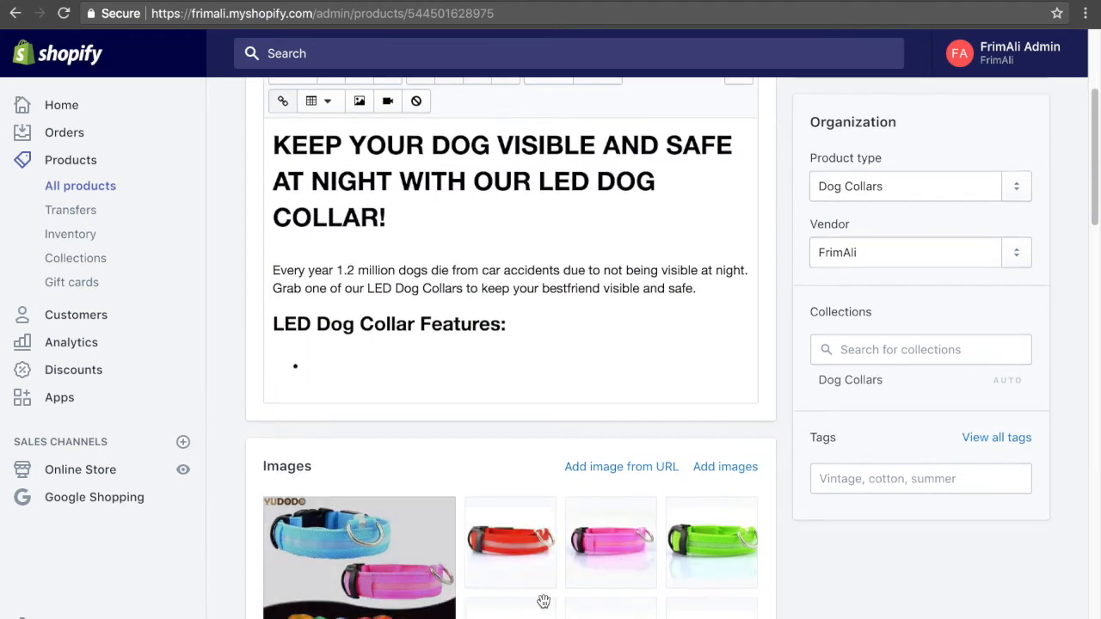
pyautogui.scroll(-5, 570, 607)
pyautogui.scroll(1, 560, 590)
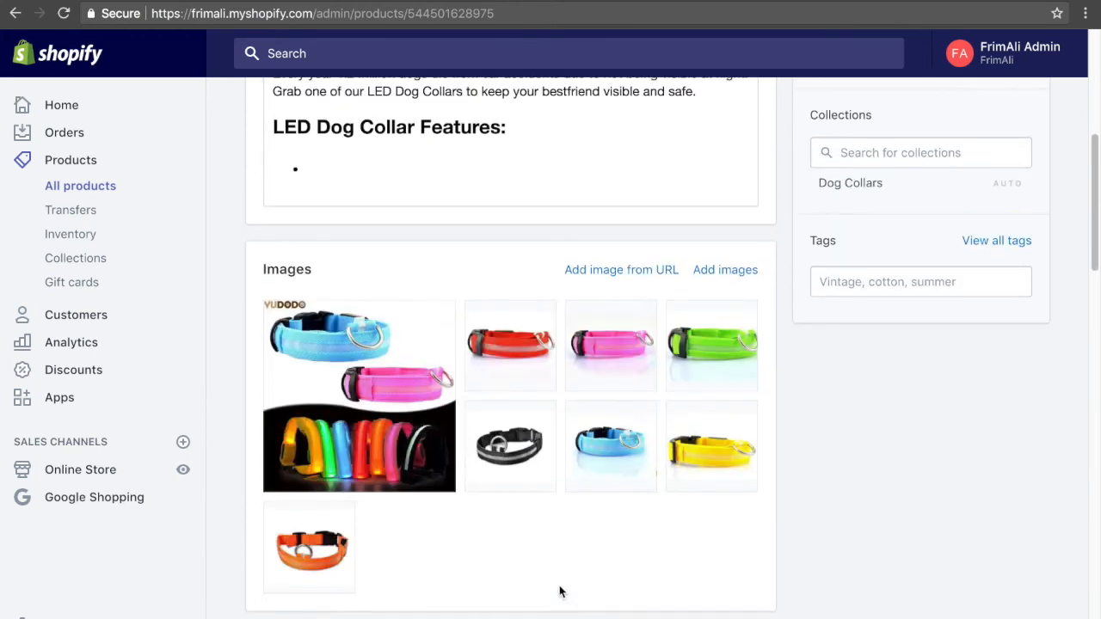
pyautogui.click(520, 480)
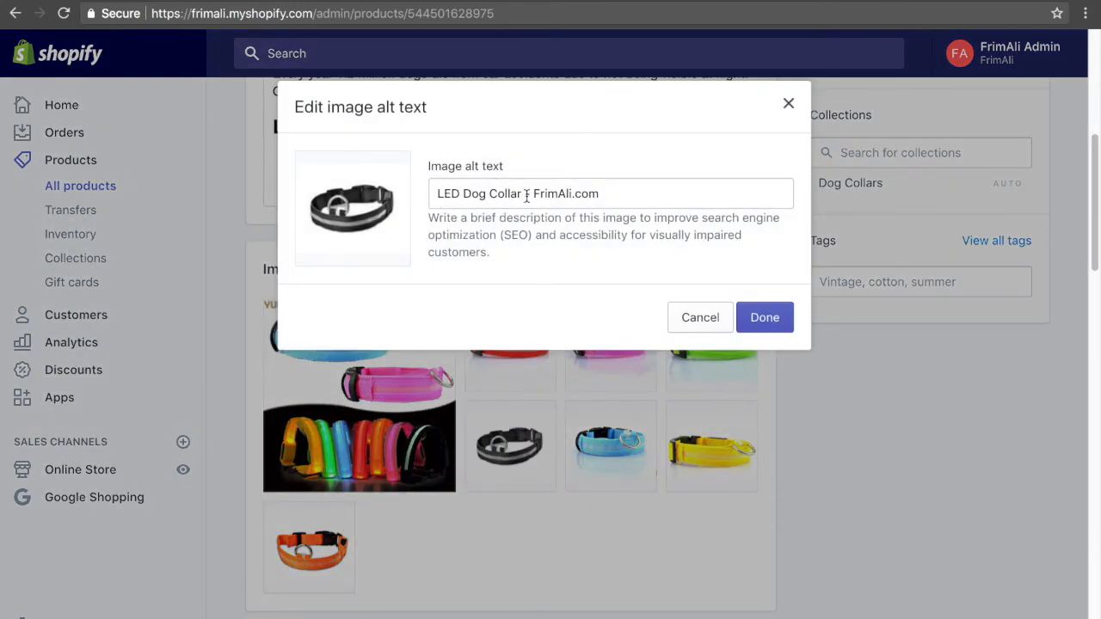
pyautogui.click(765, 318)
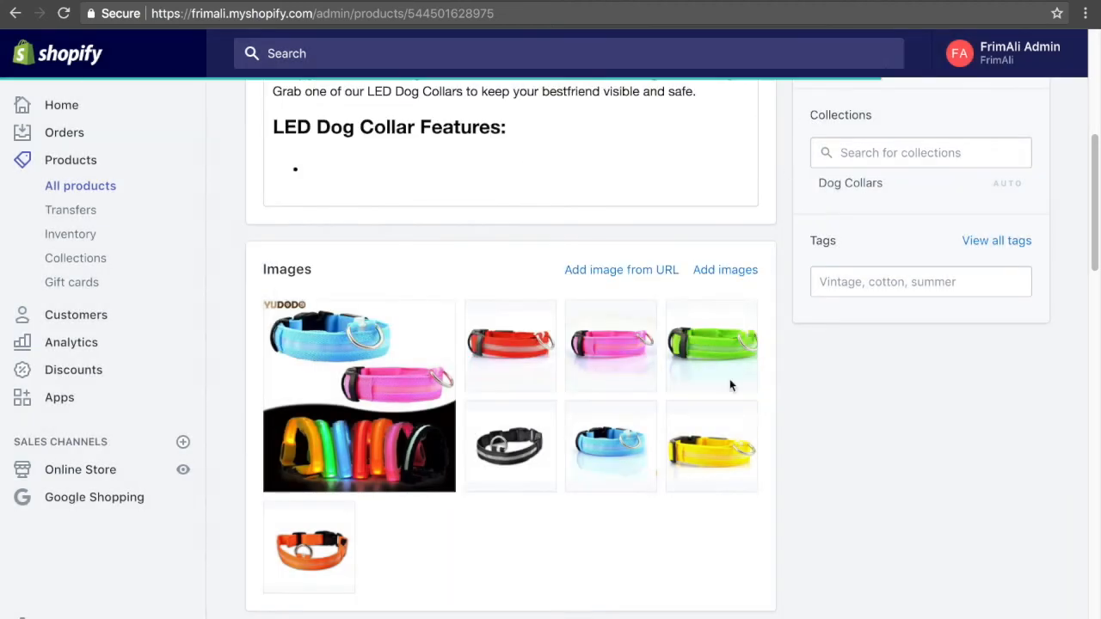
pyautogui.click(621, 377)
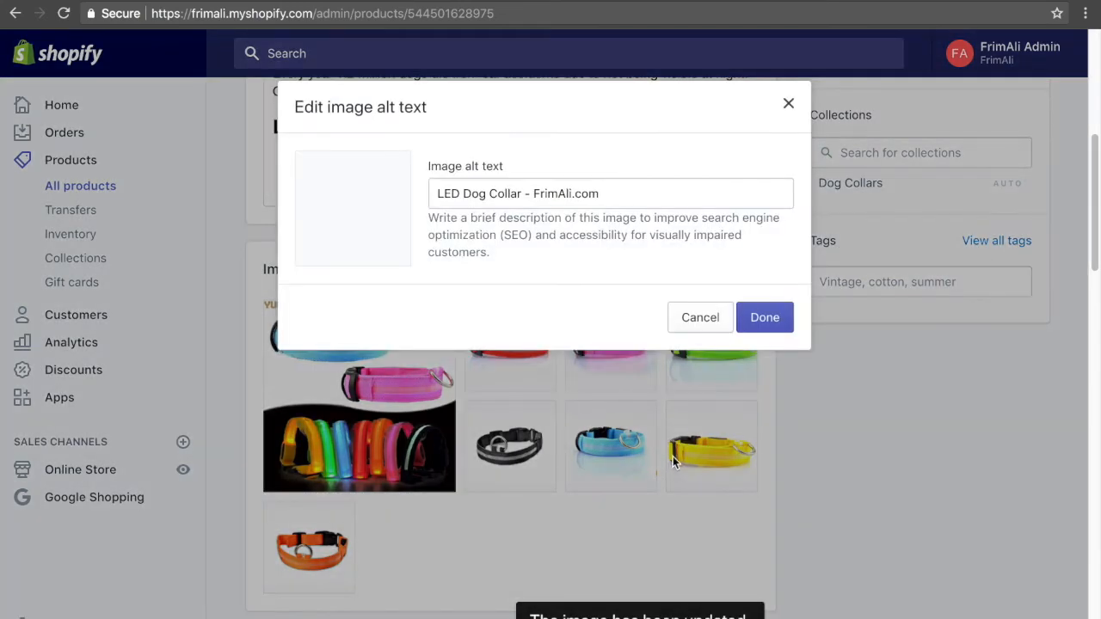
pyautogui.click(788, 103)
pyautogui.scroll(-2, 585, 467)
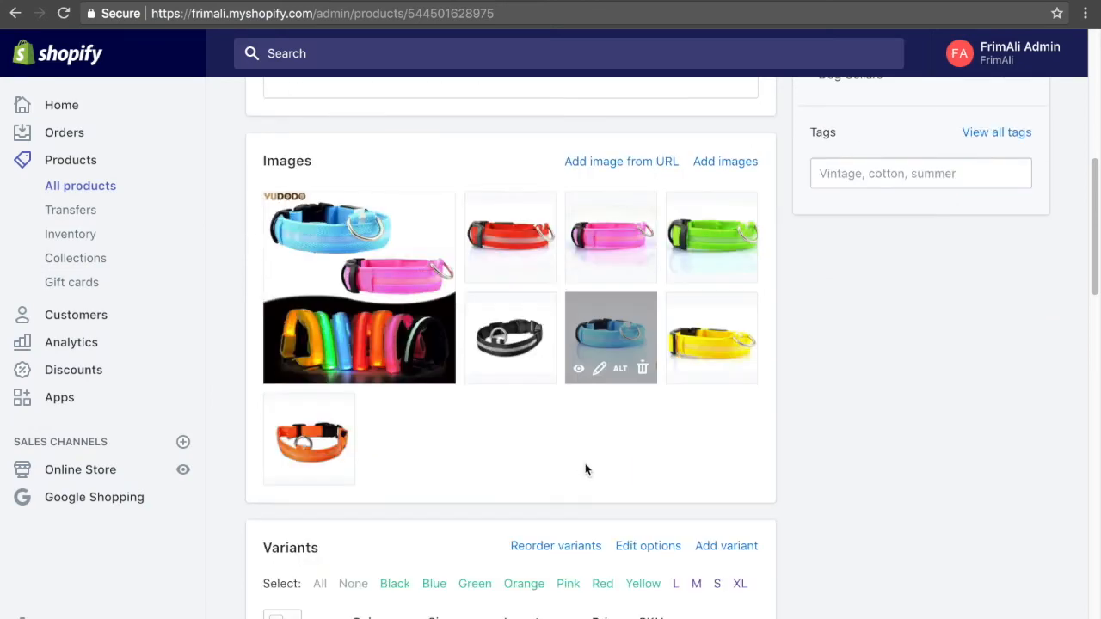
# Open the website SEO fields of the LED Dog Collar product's search engine listing for editing.
pyautogui.scroll(-10, 584, 471)
pyautogui.scroll(10, 554, 573)
pyautogui.scroll(-10, 553, 573)
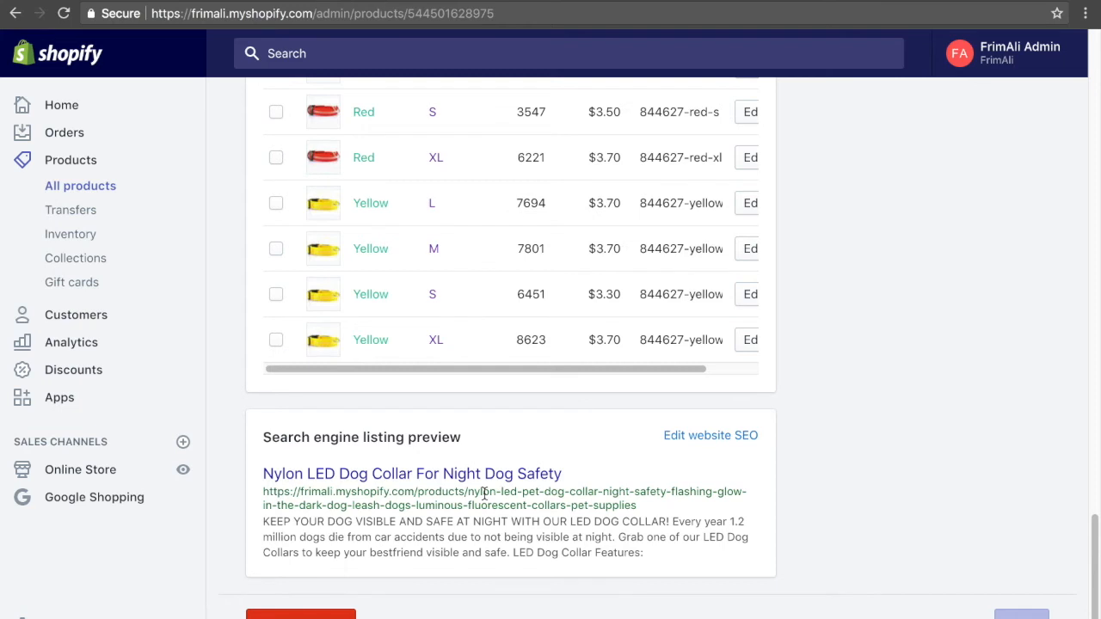
pyautogui.click(688, 440)
pyautogui.scroll(-2, 625, 550)
pyautogui.scroll(-1, 626, 562)
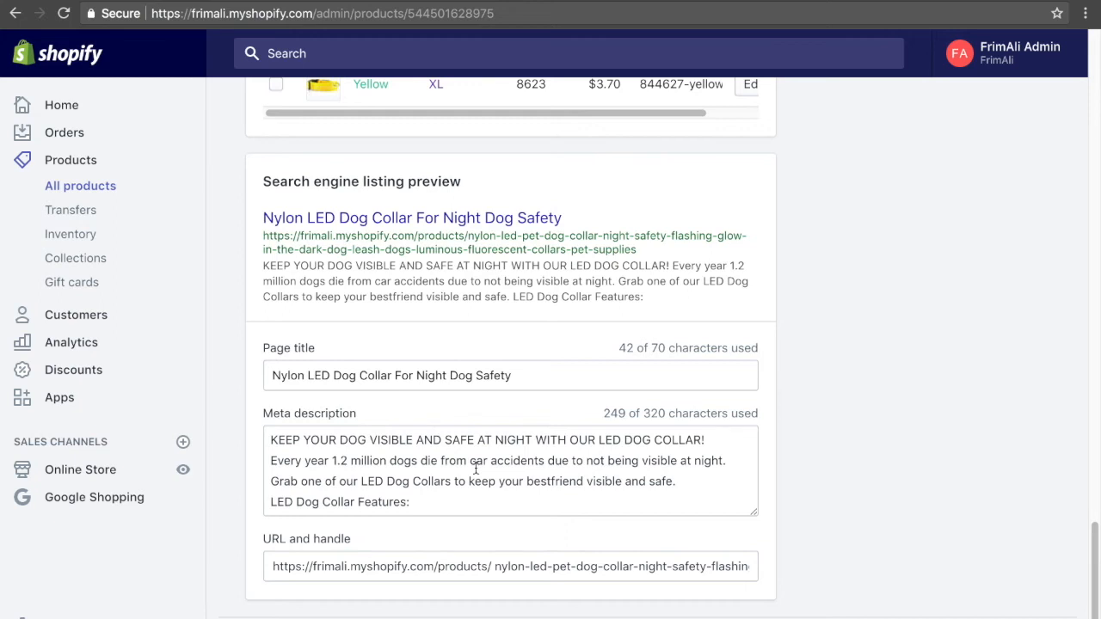
# Set the SEO page title to "Rechargeable Nylon Light Up LED Dog Collar For Night Dog Safety".
pyautogui.click(519, 375)
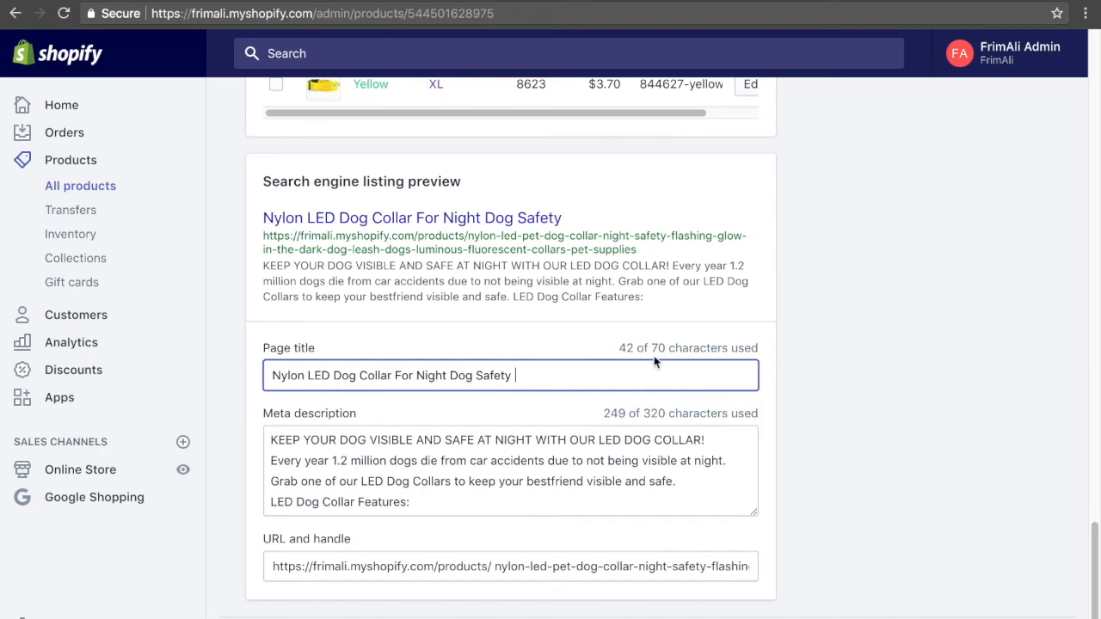
pyautogui.moveTo(650, 348); pyautogui.dragTo(689, 349)
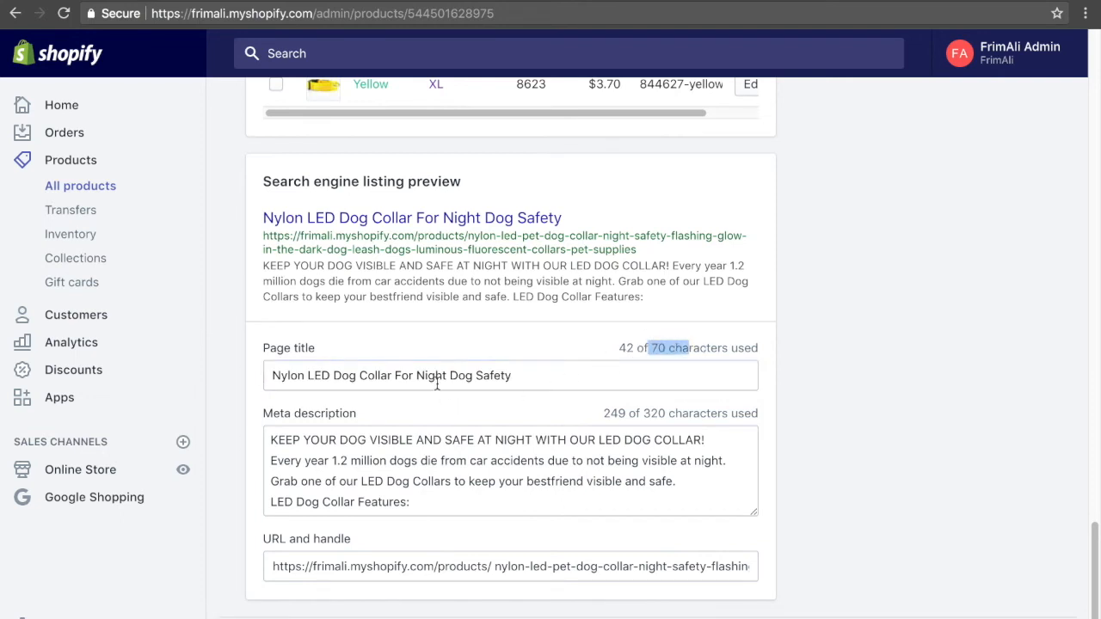
pyautogui.moveTo(560, 379); pyautogui.dragTo(273, 378)
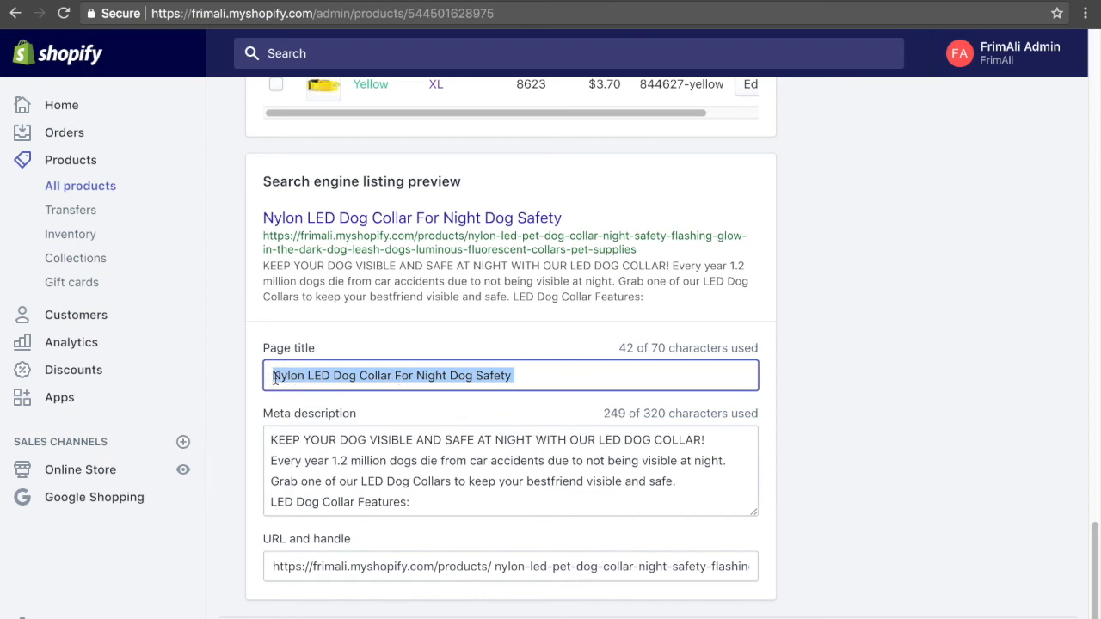
pyautogui.click(284, 380)
pyautogui.write('Rechargeable')
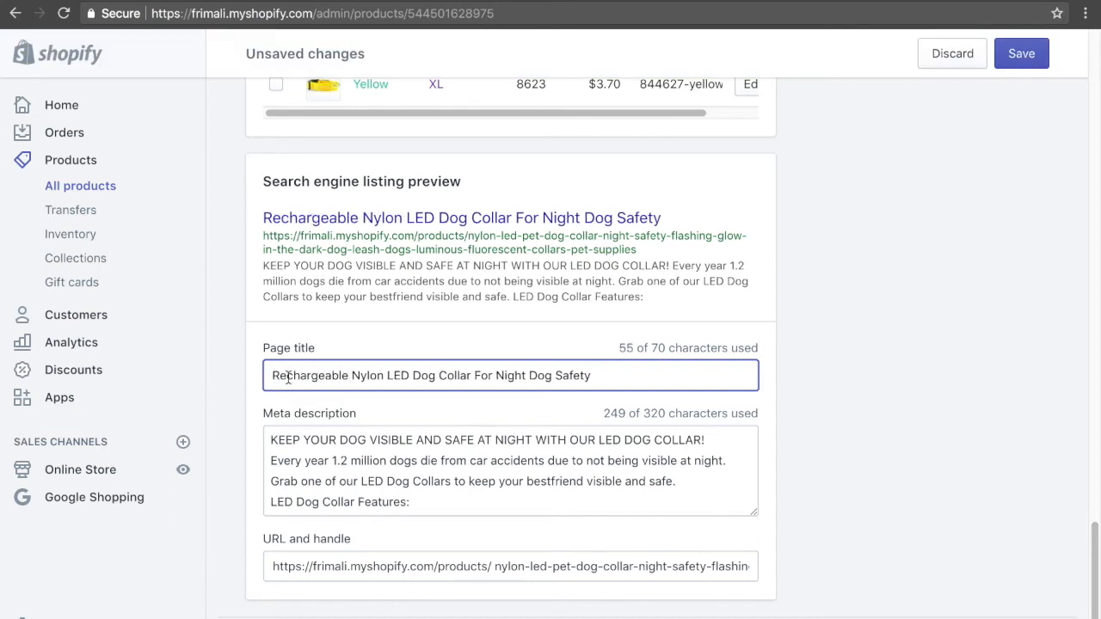
pyautogui.click(383, 375)
pyautogui.write('Light Up')
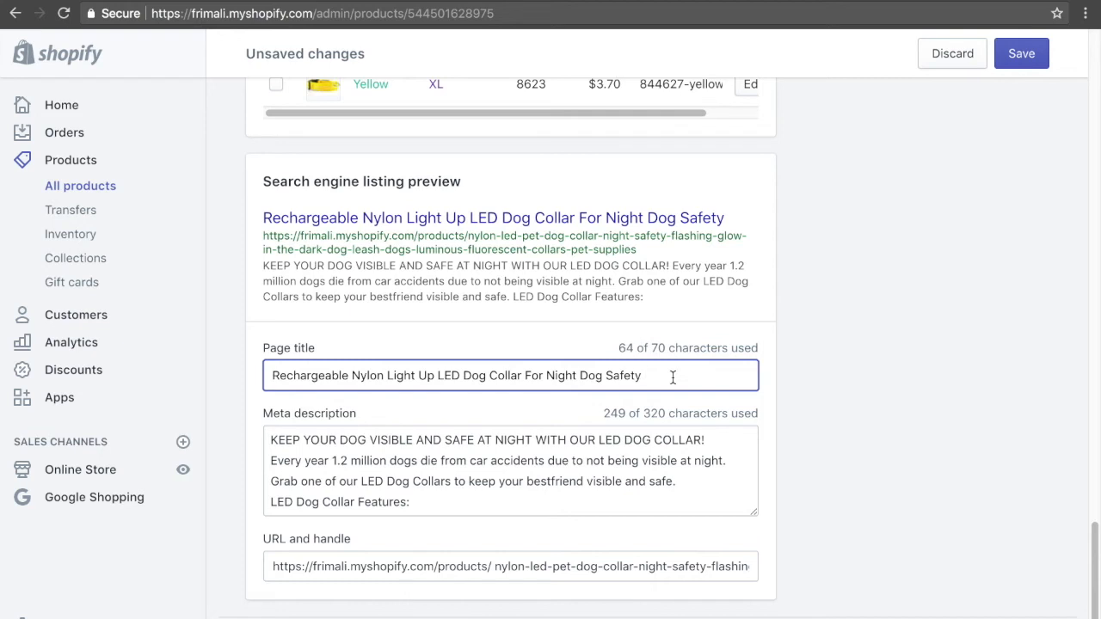
# Try adding "- FrimAli" to the end of the page title, and remove it again.
pyautogui.write('- Frim')
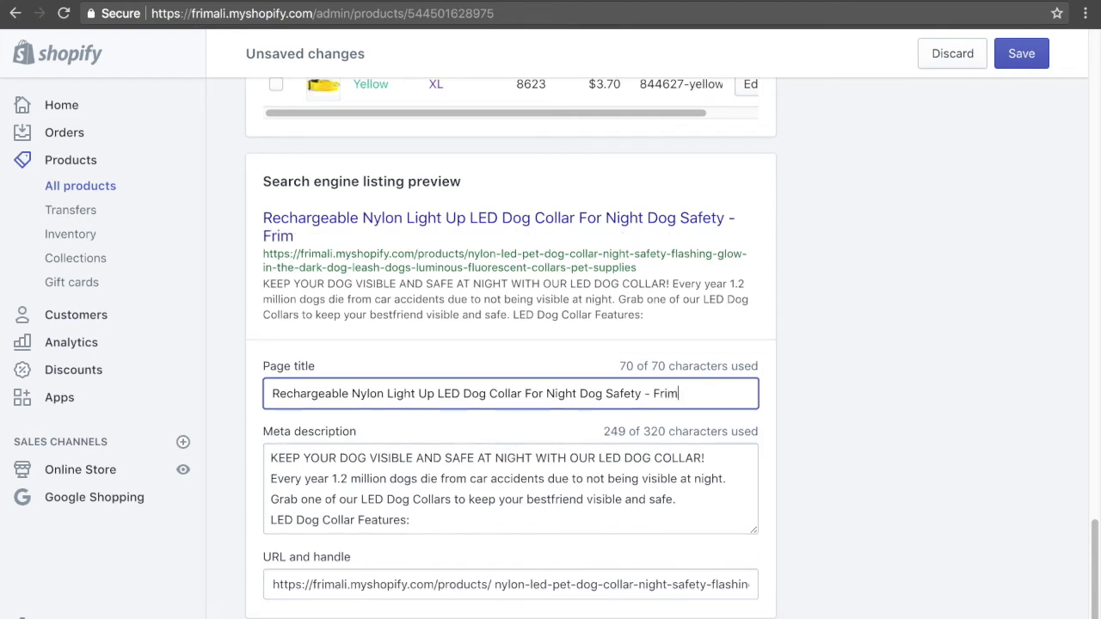
pyautogui.write('Ali')
pyautogui.moveTo(641, 394); pyautogui.dragTo(817, 380)
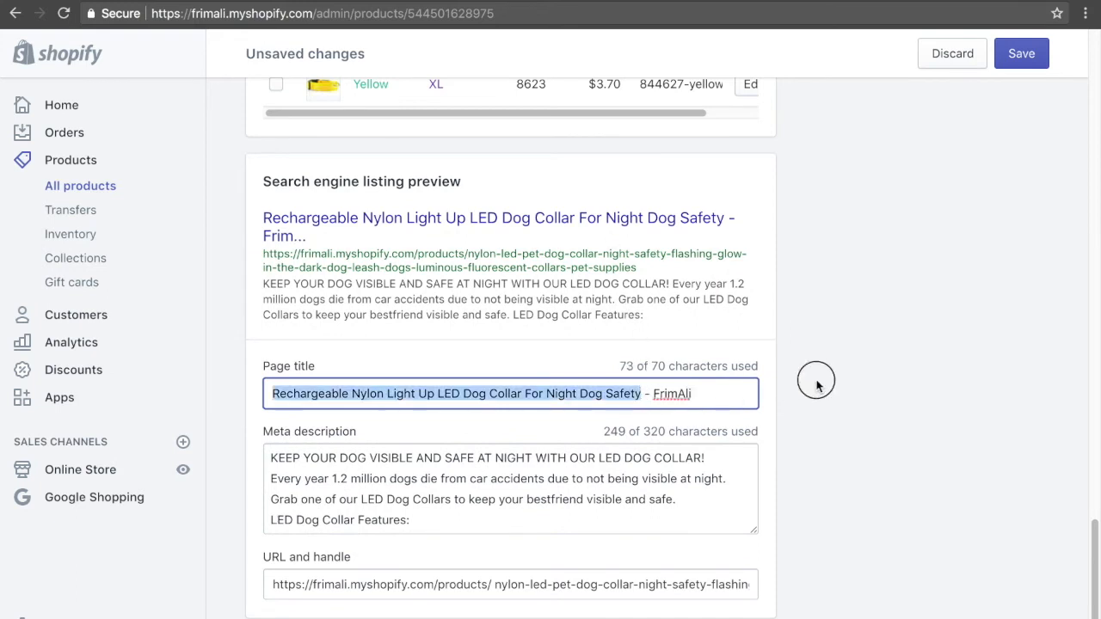
pyautogui.click(837, 429)
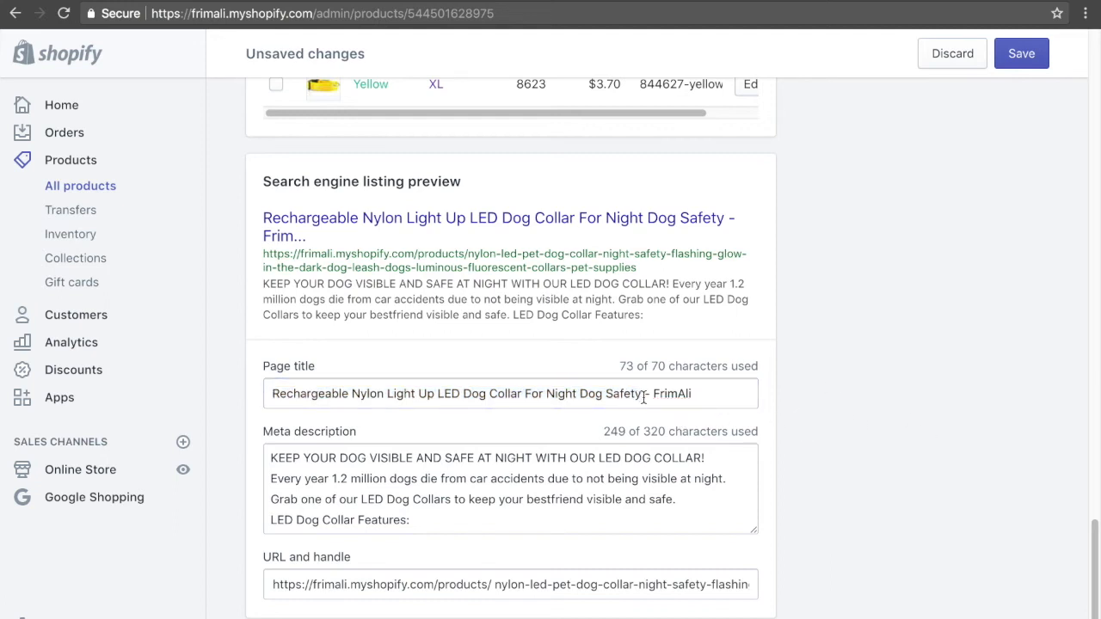
pyautogui.moveTo(643, 394); pyautogui.dragTo(725, 394)
pyautogui.press('BackSpace')
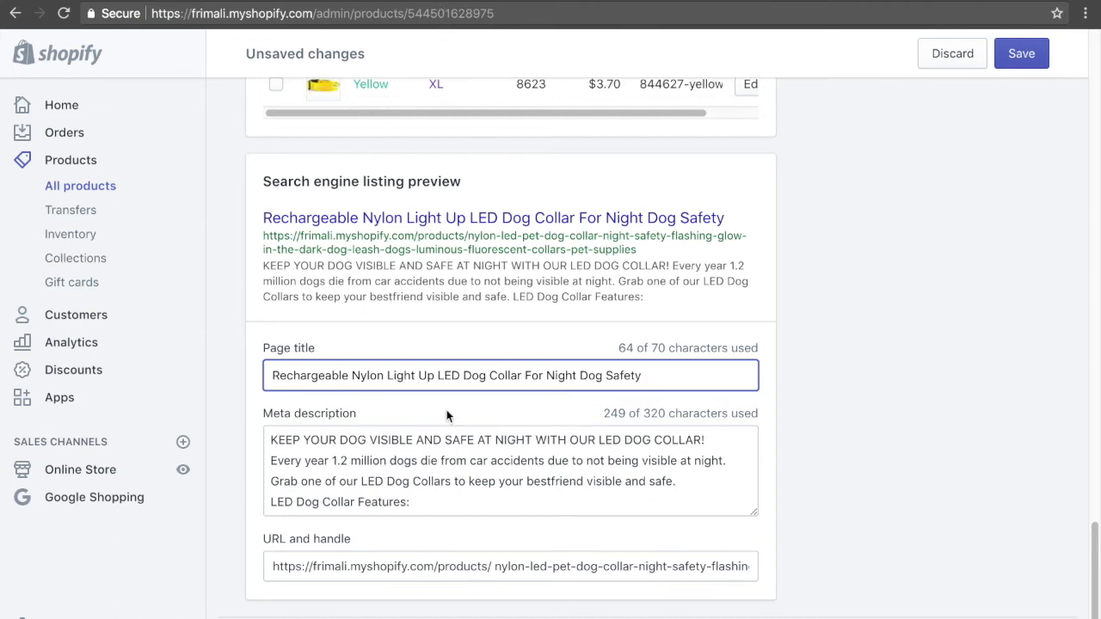
# Enlarge the meta description box and replace its whole text with "Order".
pyautogui.moveTo(755, 513); pyautogui.dragTo(781, 618)
pyautogui.moveTo(546, 517); pyautogui.dragTo(160, 339)
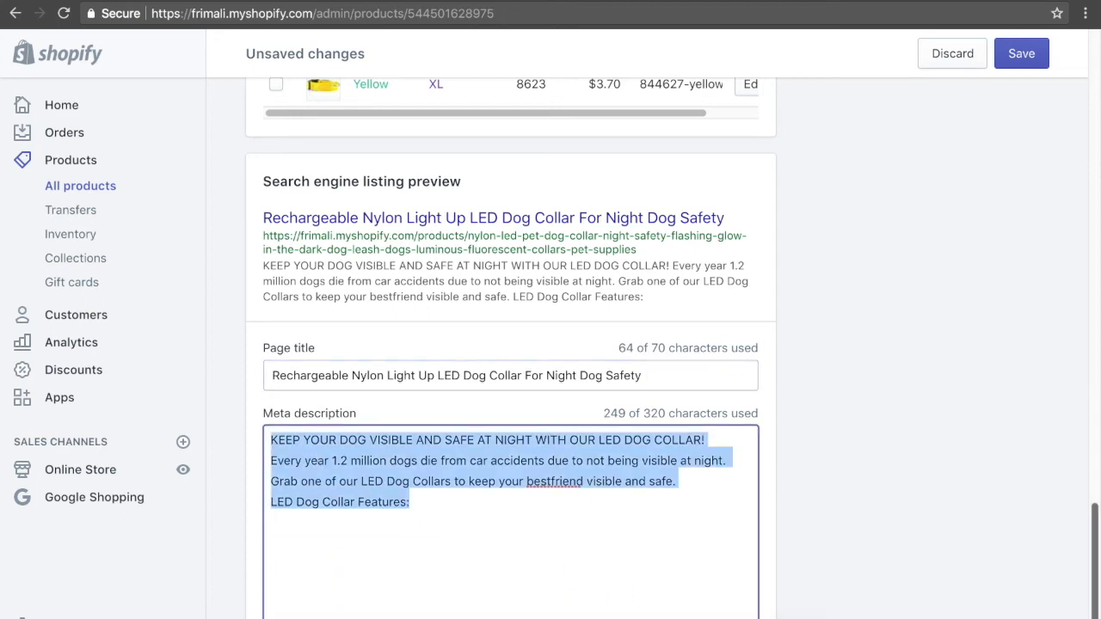
pyautogui.press('BackSpace')
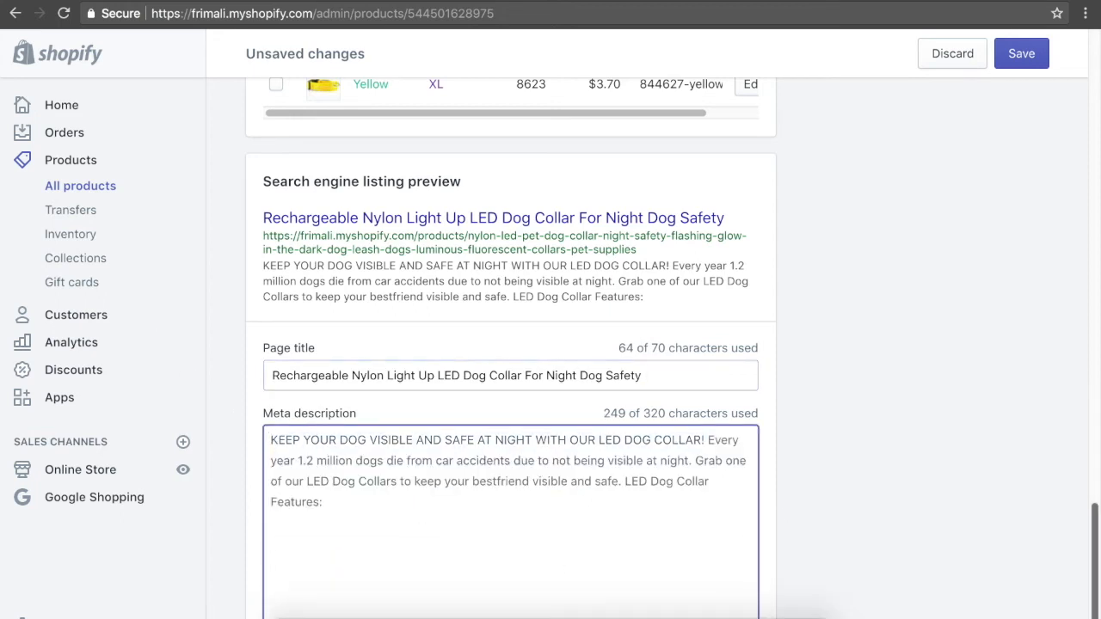
pyautogui.write('Order')
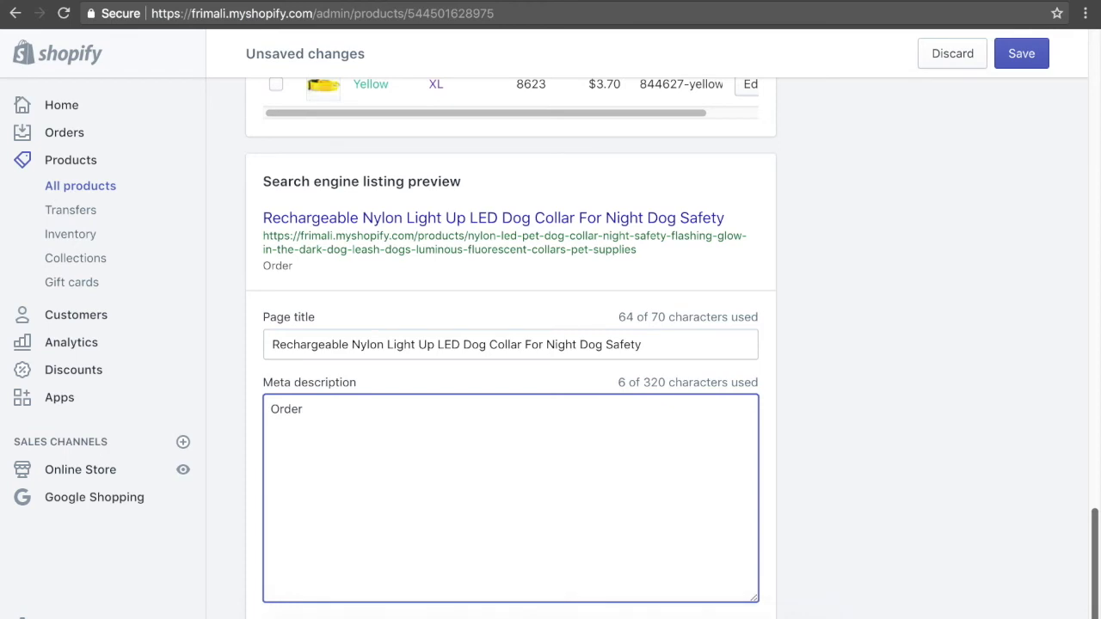
# Copy the page title into the meta description so it reads "Order our Rechargeable Nylon Light Up LED Dog Collar For Night Dog Safety".
pyautogui.moveTo(582, 346); pyautogui.dragTo(235, 334)
pyautogui.rightClick(341, 339)
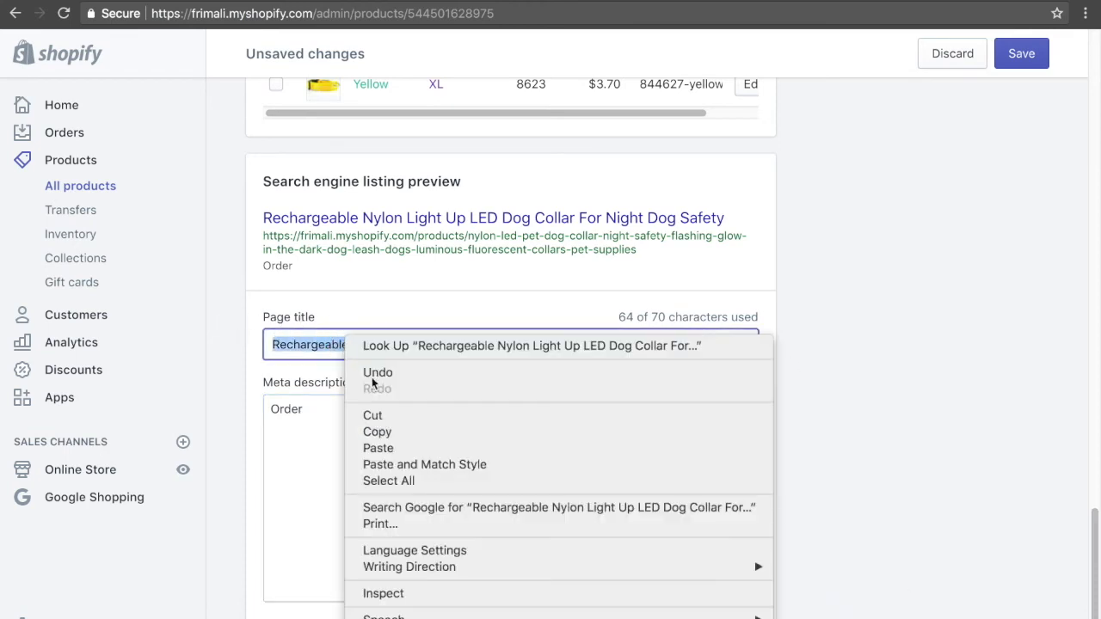
pyautogui.click(371, 432)
pyautogui.rightClick(327, 411)
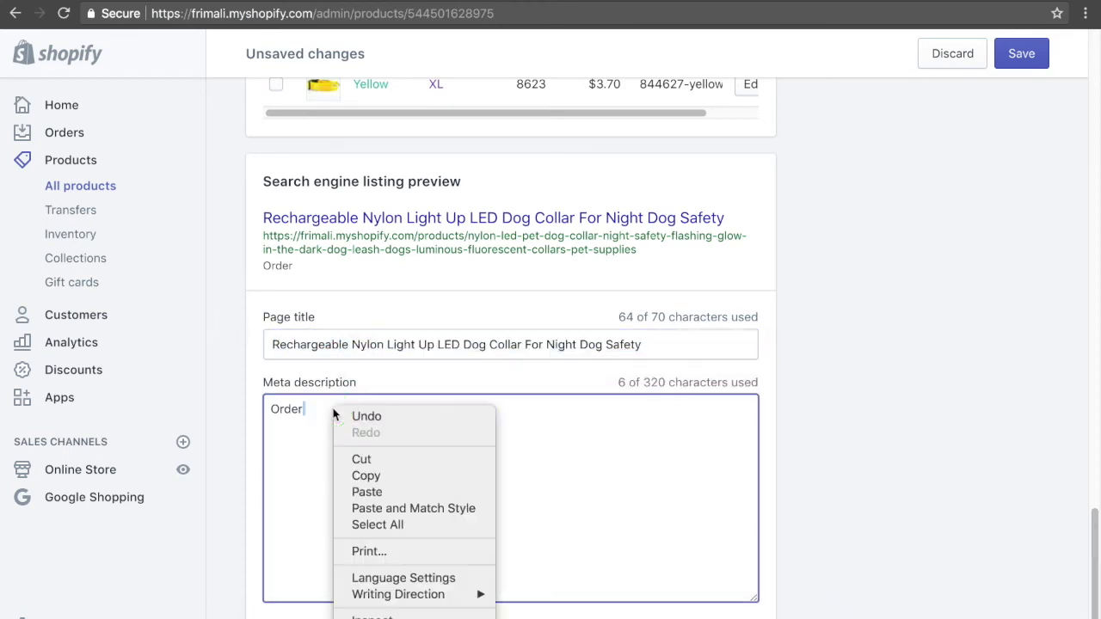
pyautogui.click(383, 492)
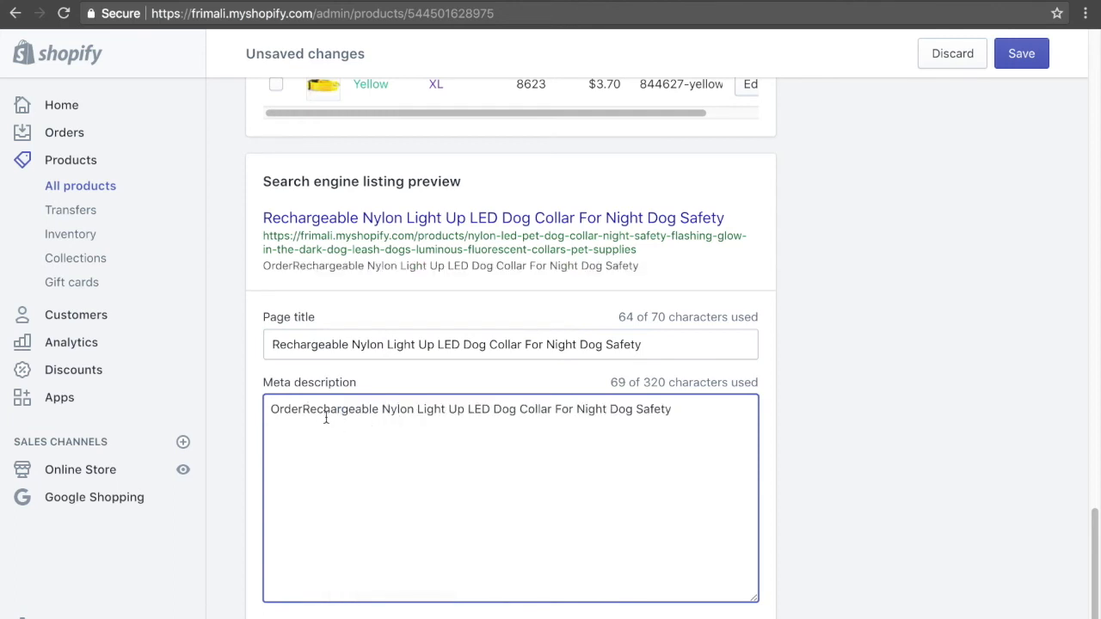
pyautogui.click(302, 410)
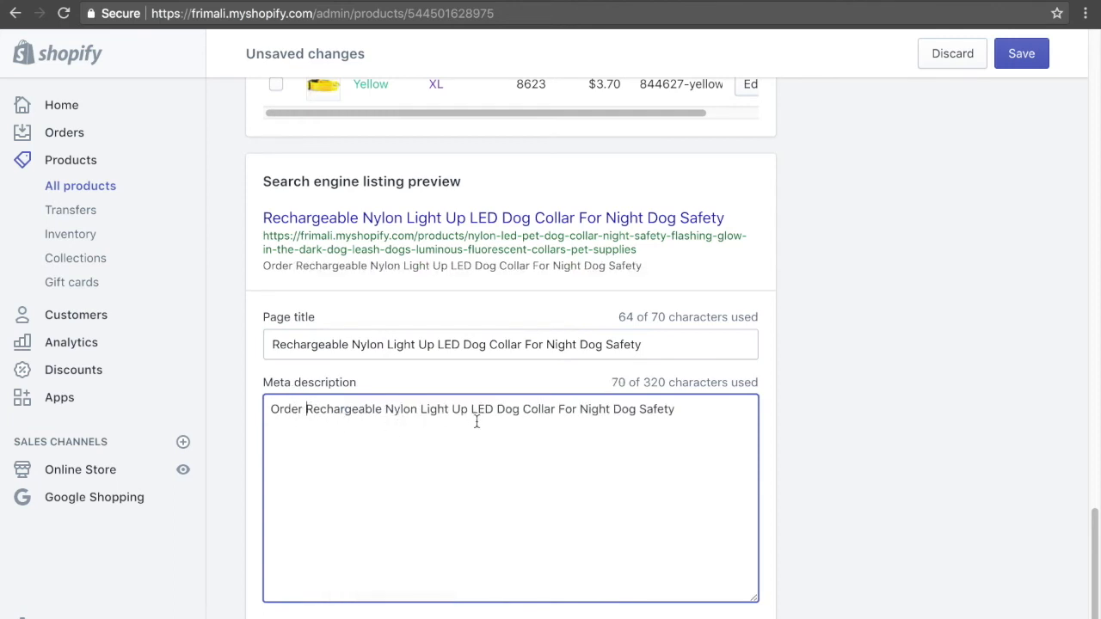
pyautogui.write('an')
pyautogui.press('BackSpace')
pyautogui.press('BackSpace')
pyautogui.write('our')
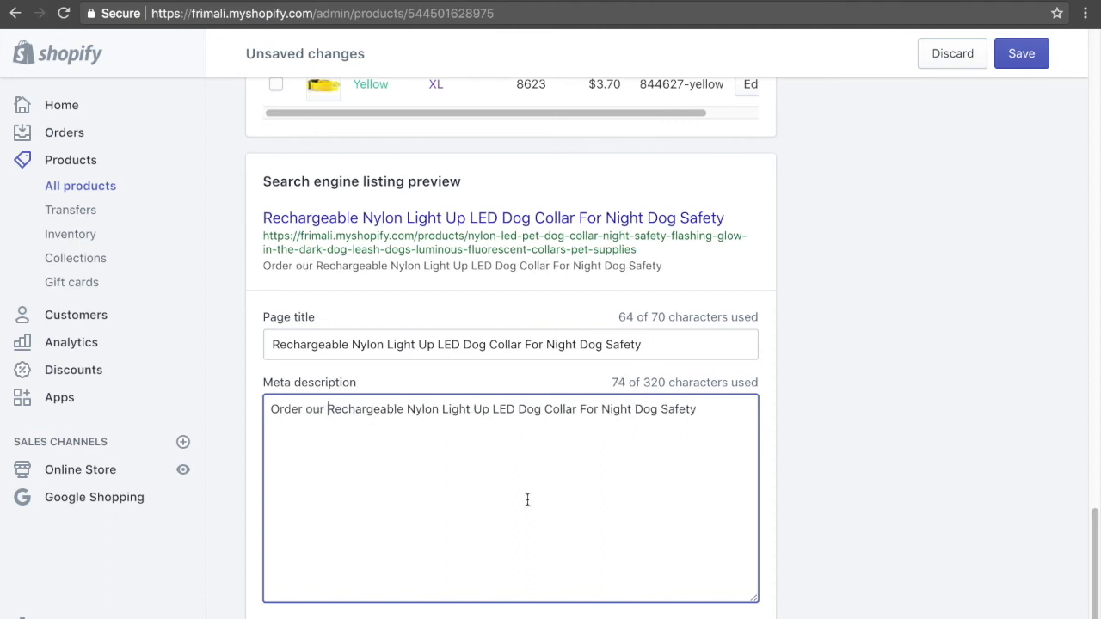
# Append "today! We have 24/7 customer service along with free shipping." to the meta description and save the product.
pyautogui.click(711, 420)
pyautogui.write('today! We hav')
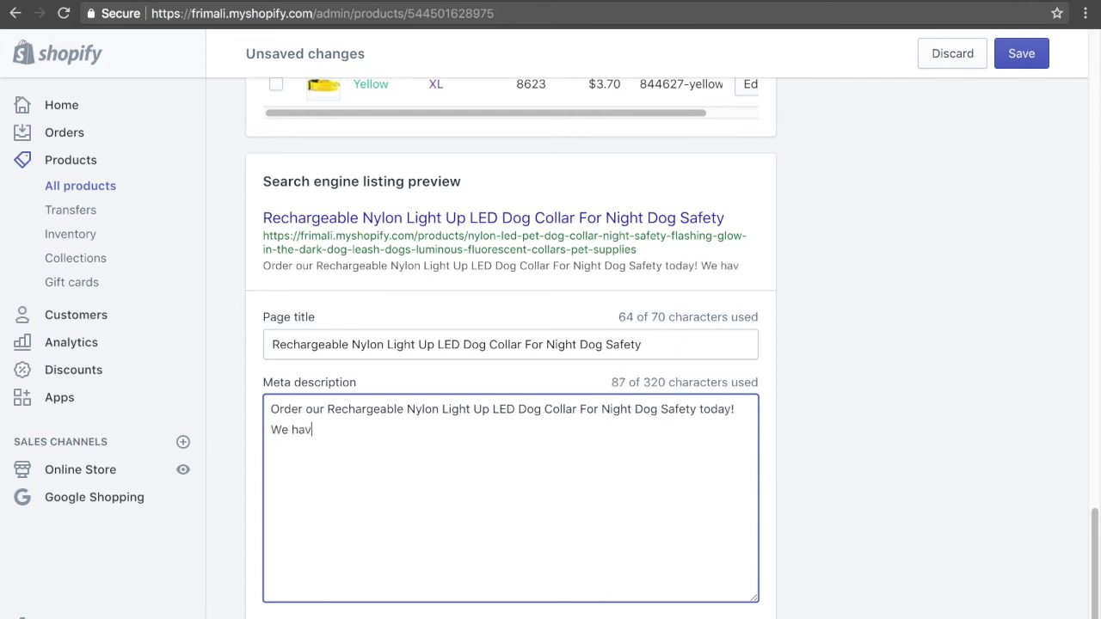
pyautogui.write('e 24/7 customer service along with F')
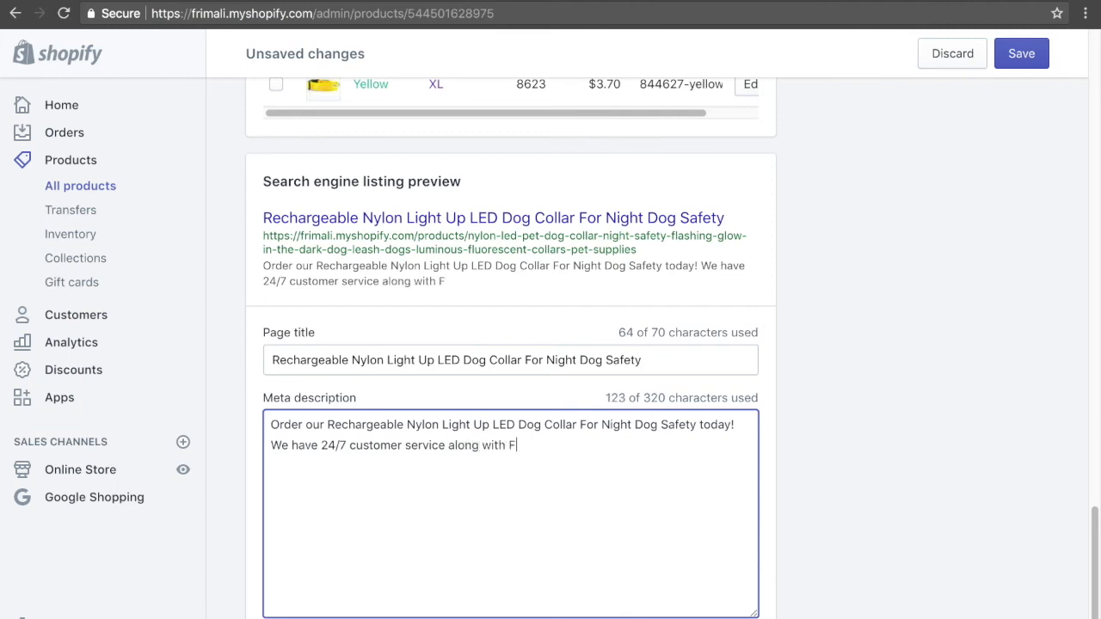
pyautogui.write('ree shipping')
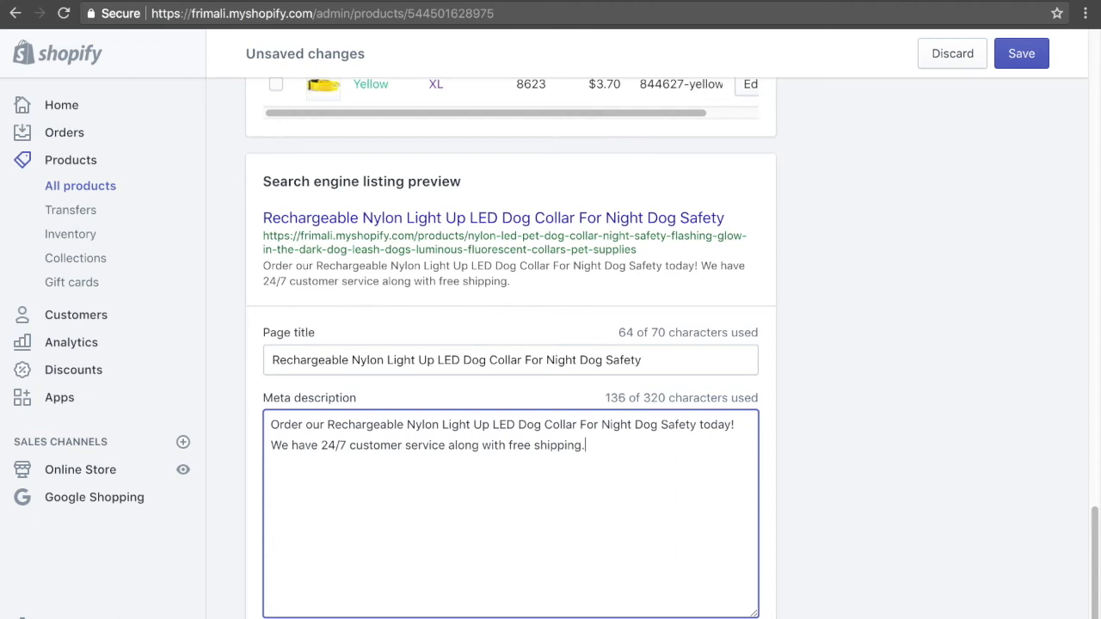
pyautogui.scroll(-1, 946, 332)
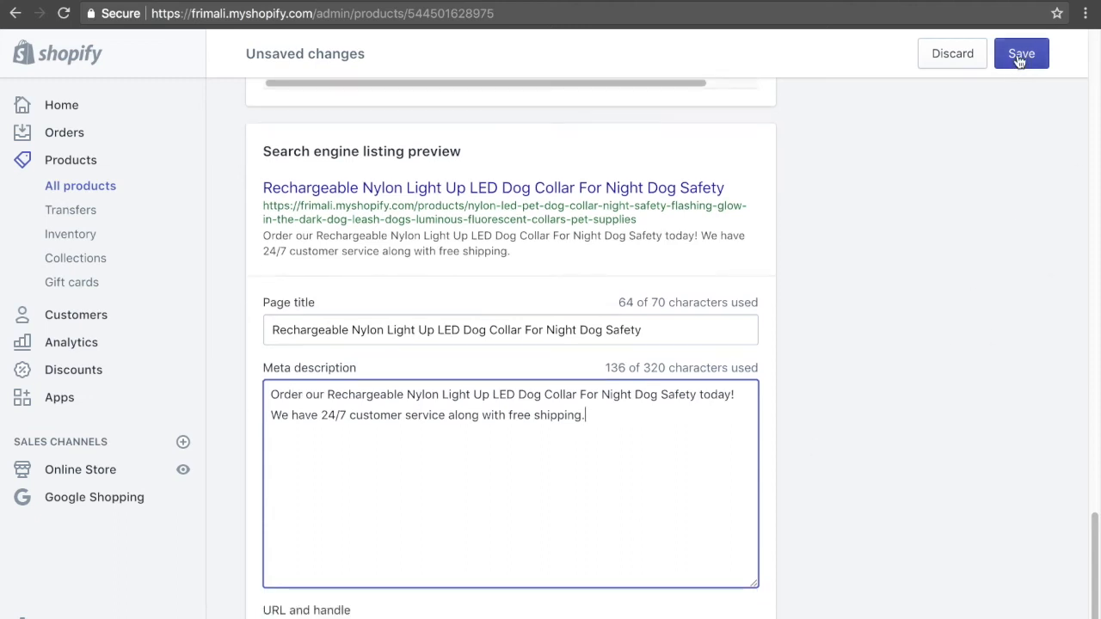
pyautogui.click(1017, 53)
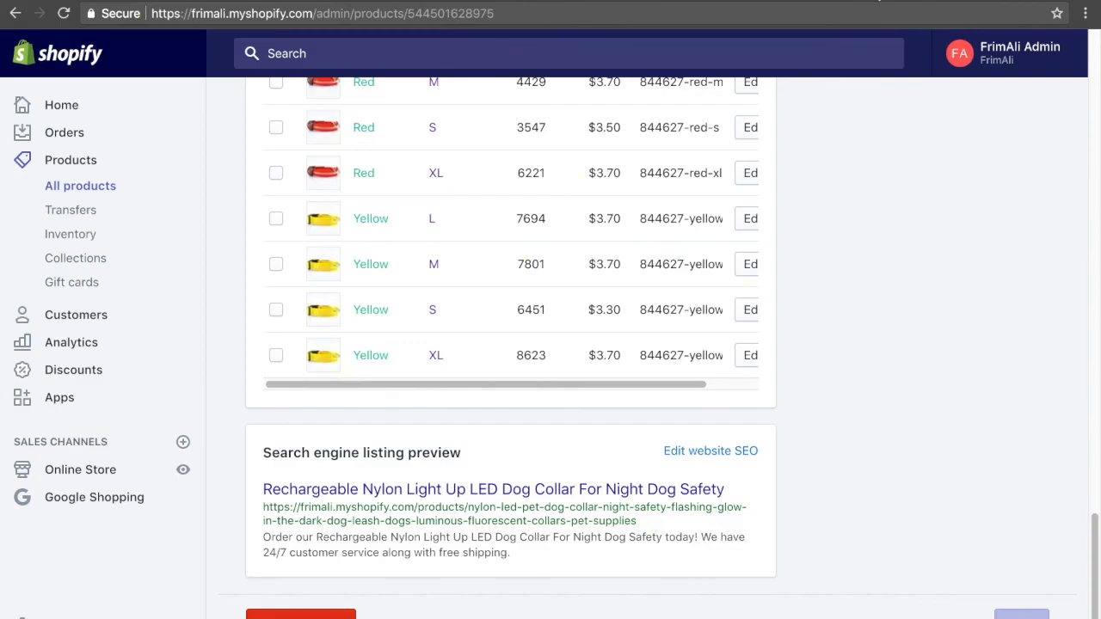
# Search for "google search console" in a new incognito window and open the Search Console home page.
pyautogui.press('super+shift+n')
pyautogui.write('goo')
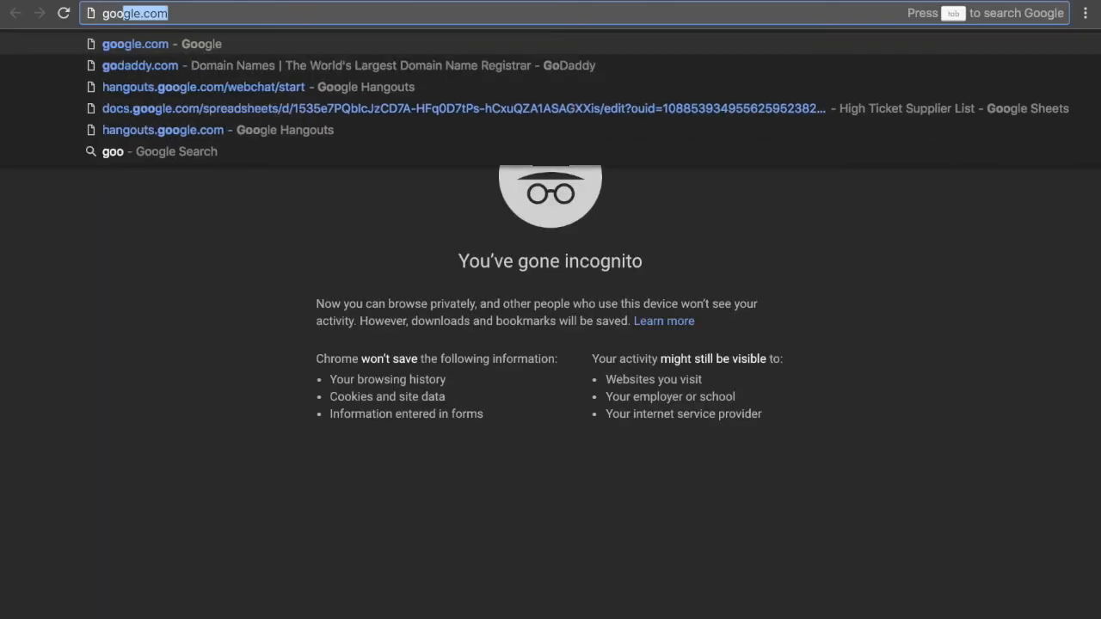
pyautogui.write('gle search console')
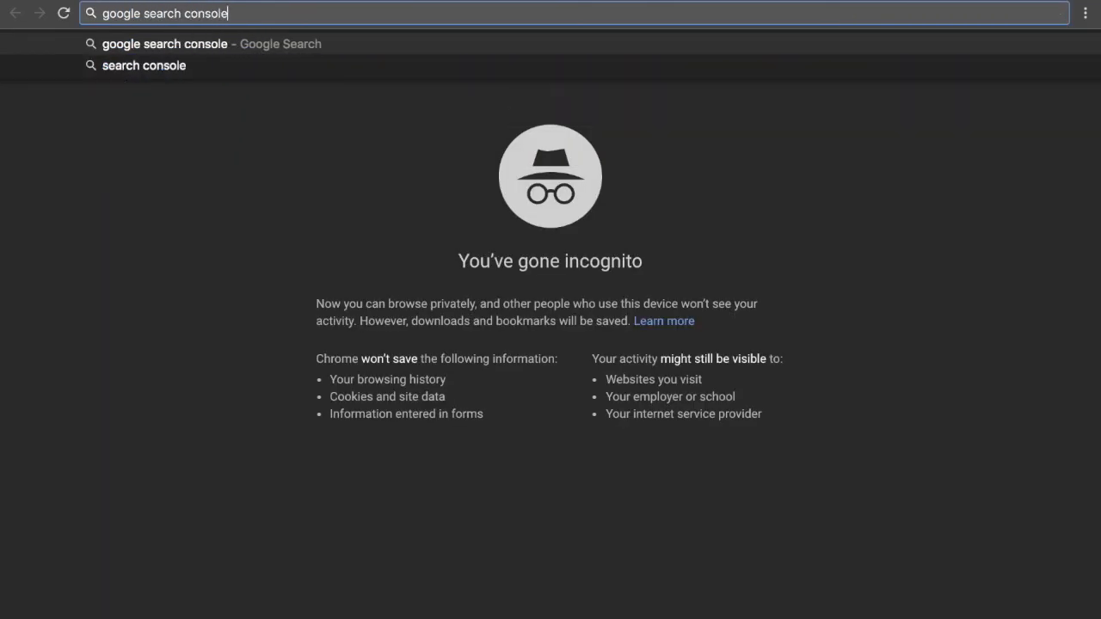
pyautogui.press('Return')
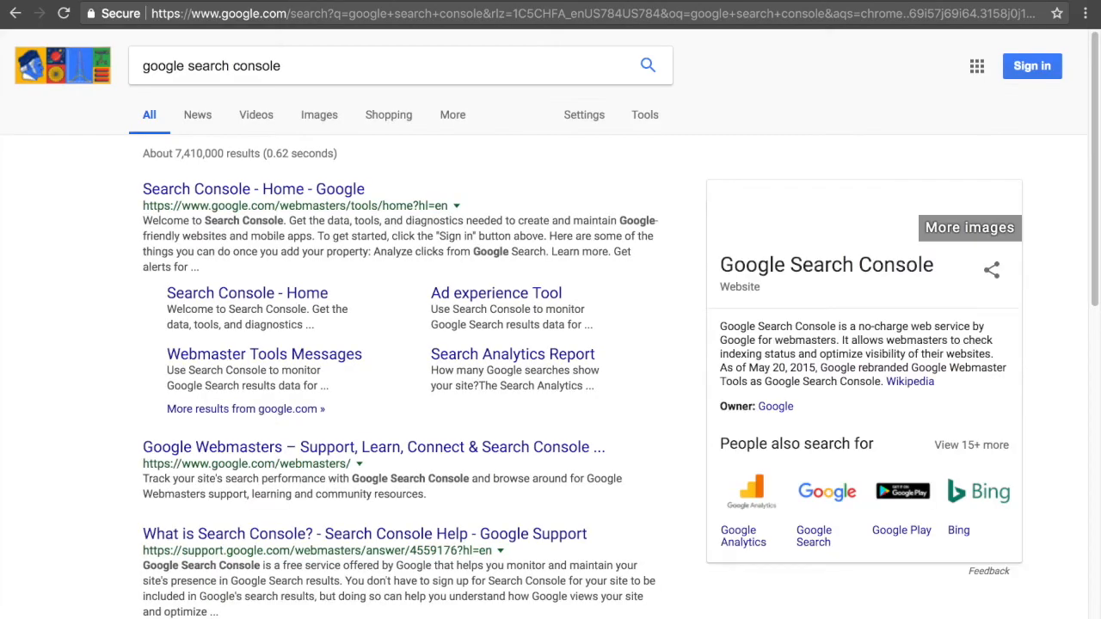
pyautogui.click(257, 191)
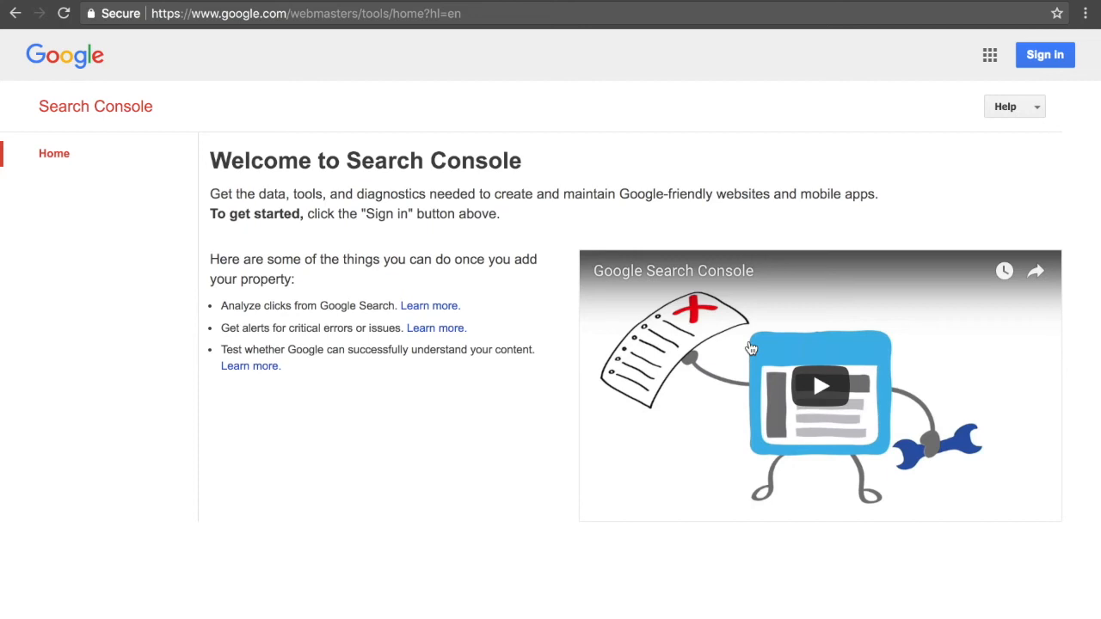
# Sign in to Search Console by entering the Google account password.
pyautogui.click(1045, 60)
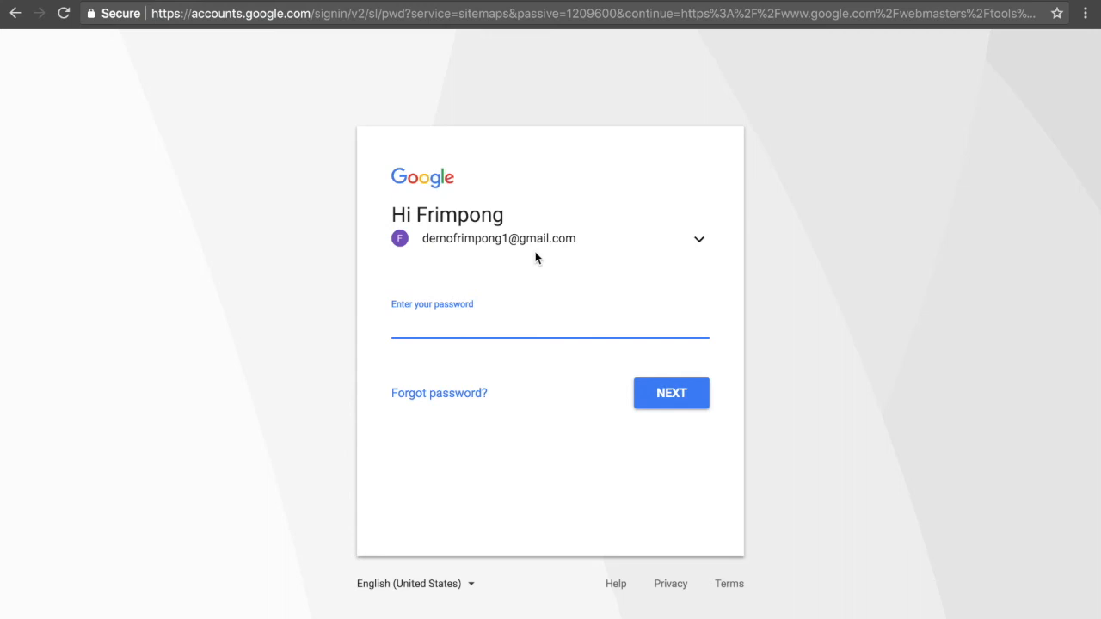
pyautogui.write('•••••••••••')
pyautogui.click(647, 405)
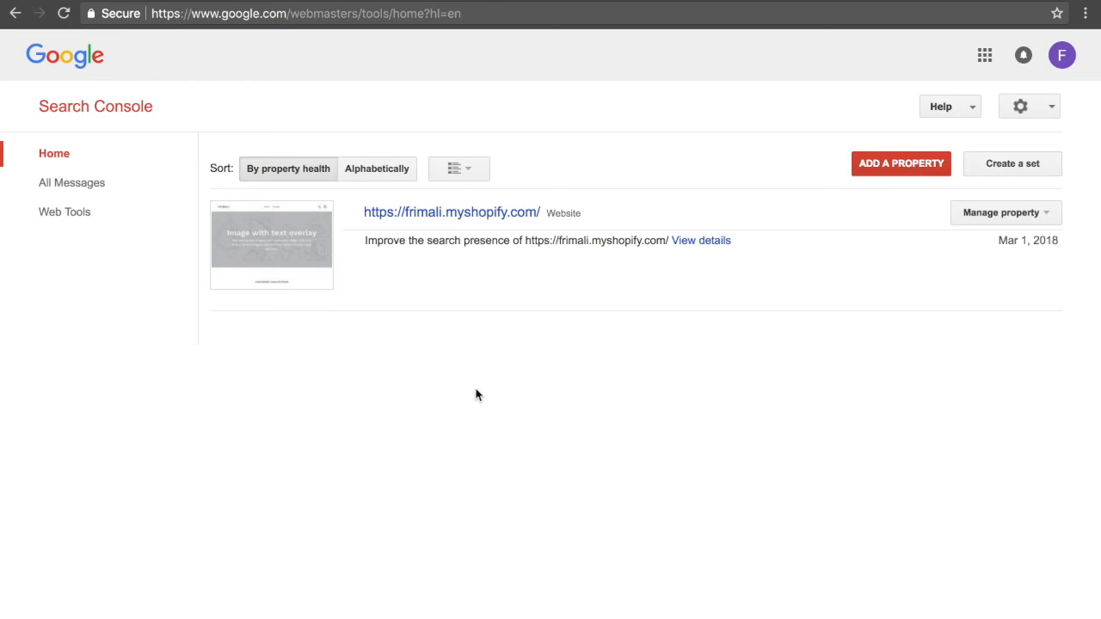
pyautogui.click(867, 172)
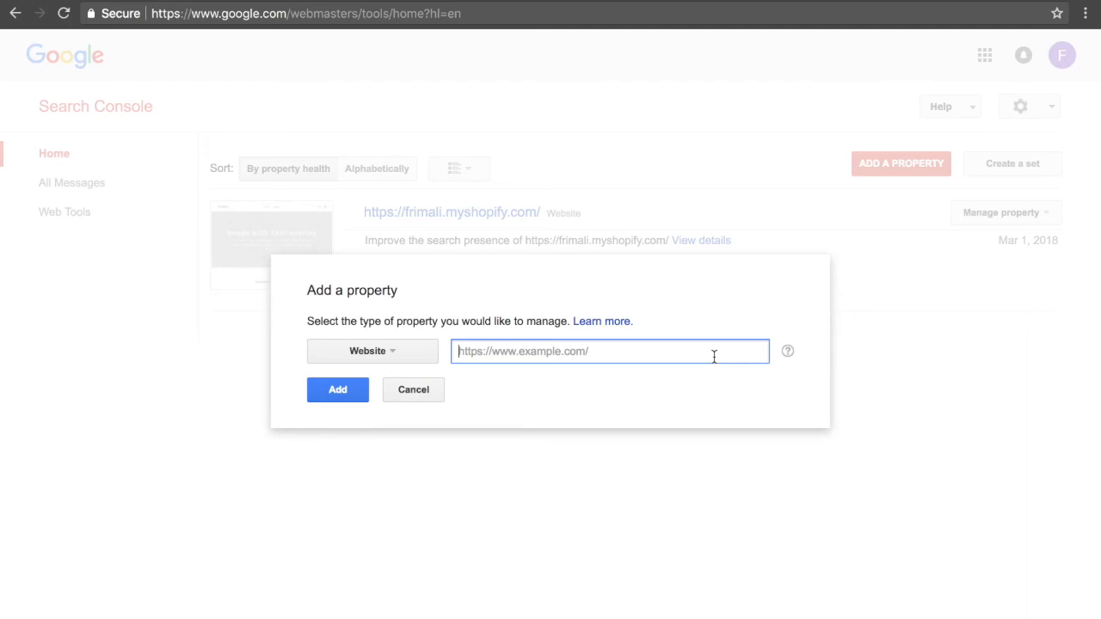
pyautogui.click(417, 394)
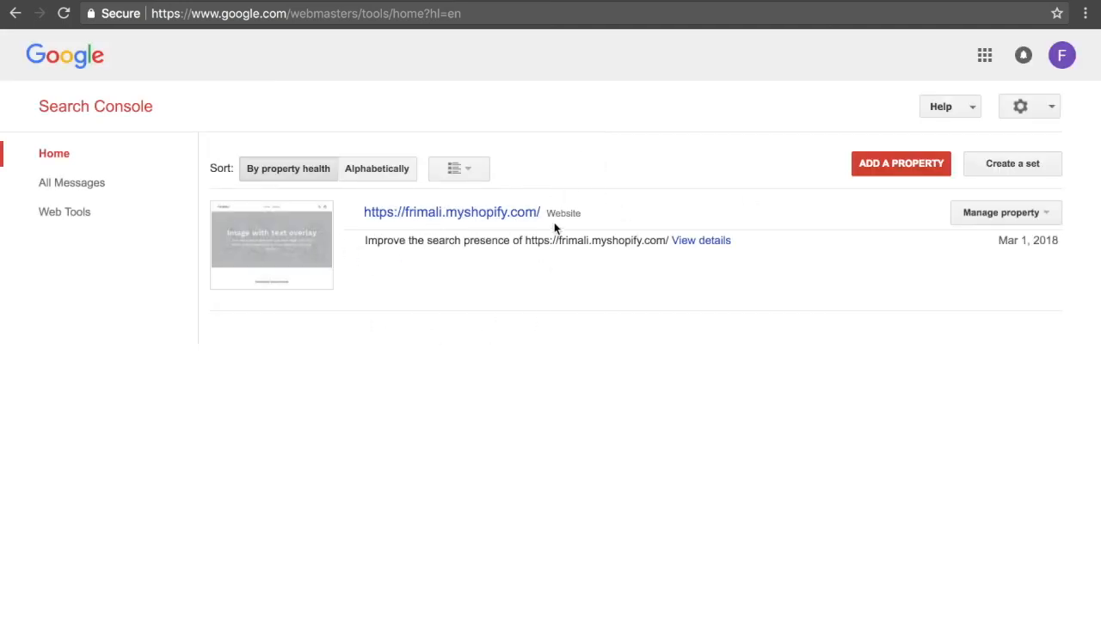
pyautogui.click(506, 220)
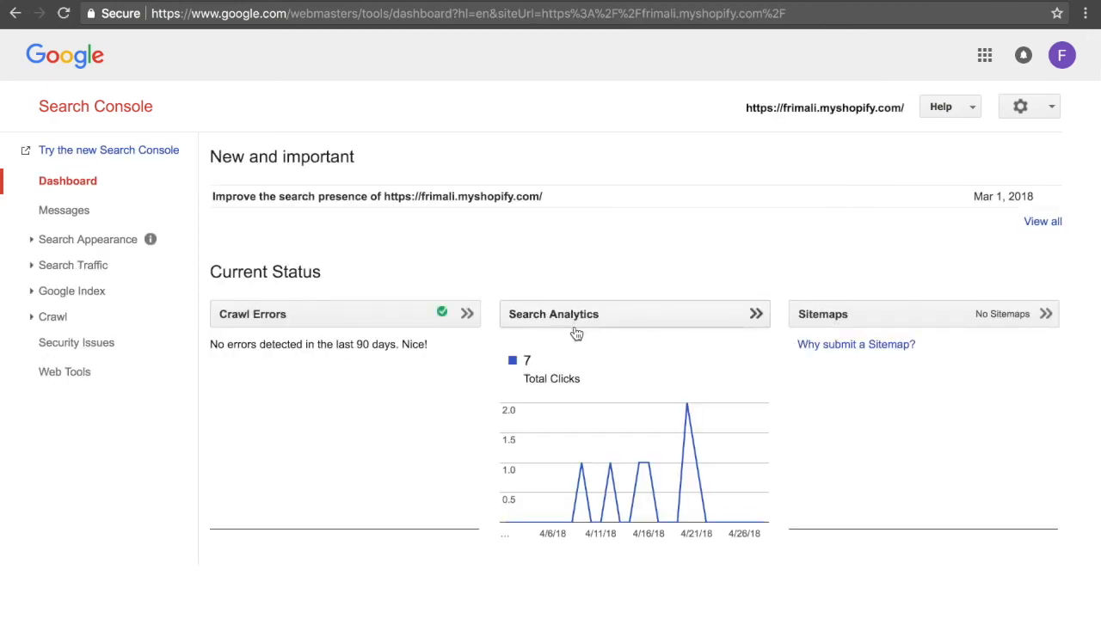
pyautogui.click(822, 316)
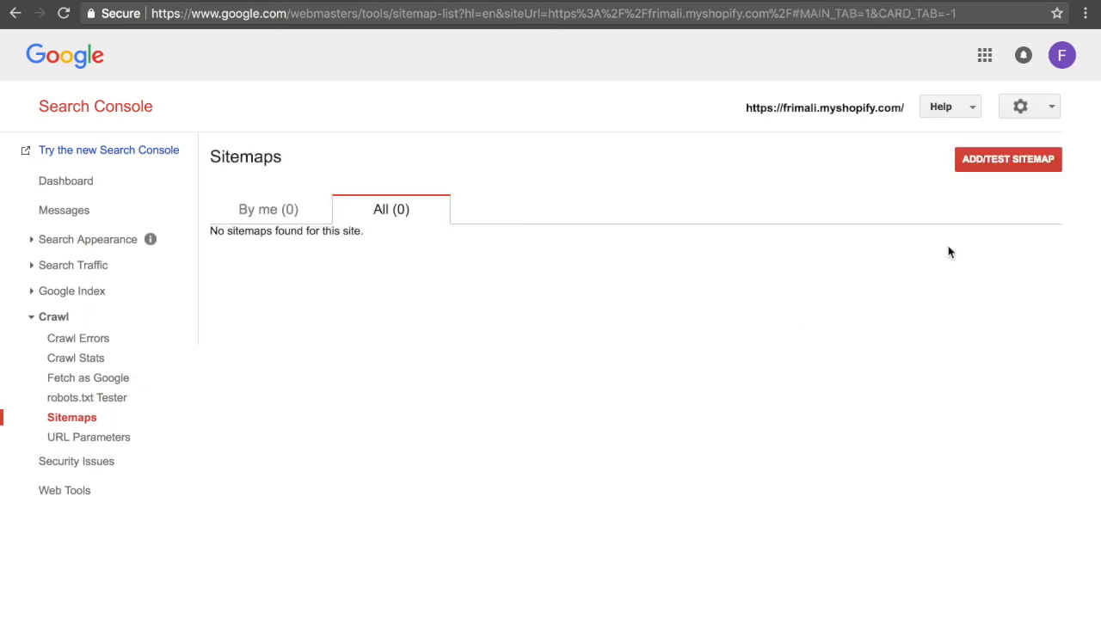
# Add sitemap.xml as the store's sitemap and submit it to Google.
pyautogui.click(983, 163)
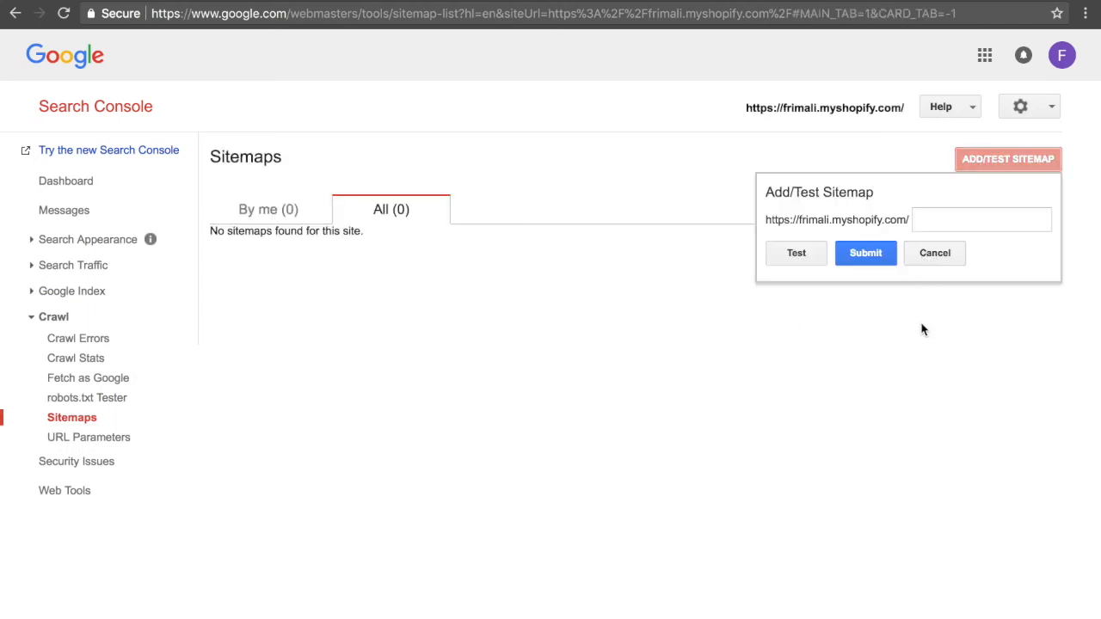
pyautogui.click(944, 217)
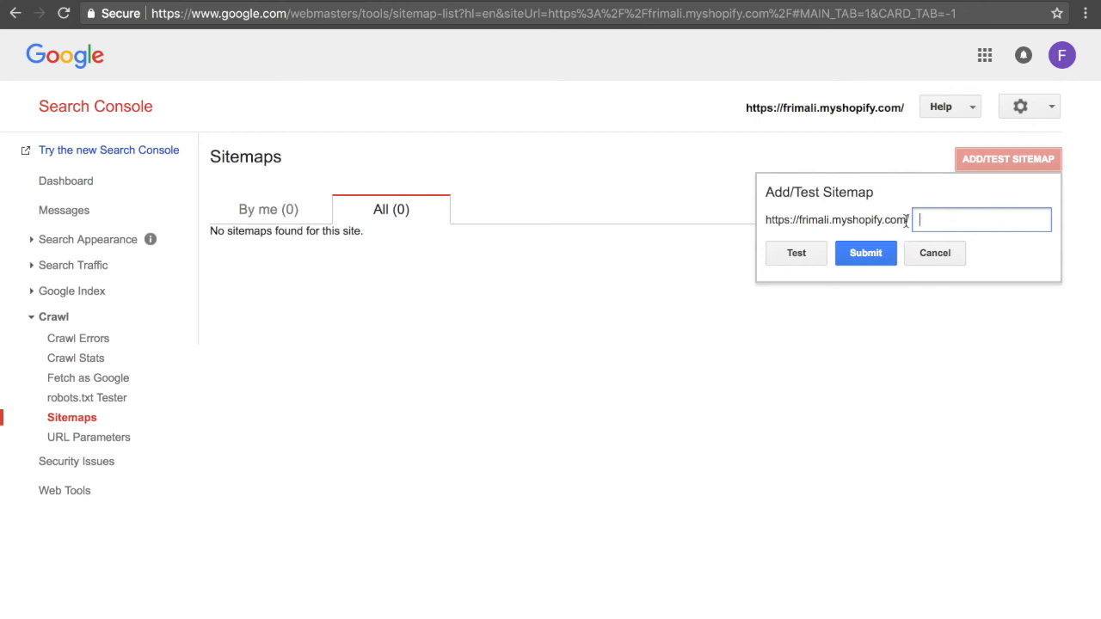
pyautogui.write('sitemap.xml')
pyautogui.click(866, 253)
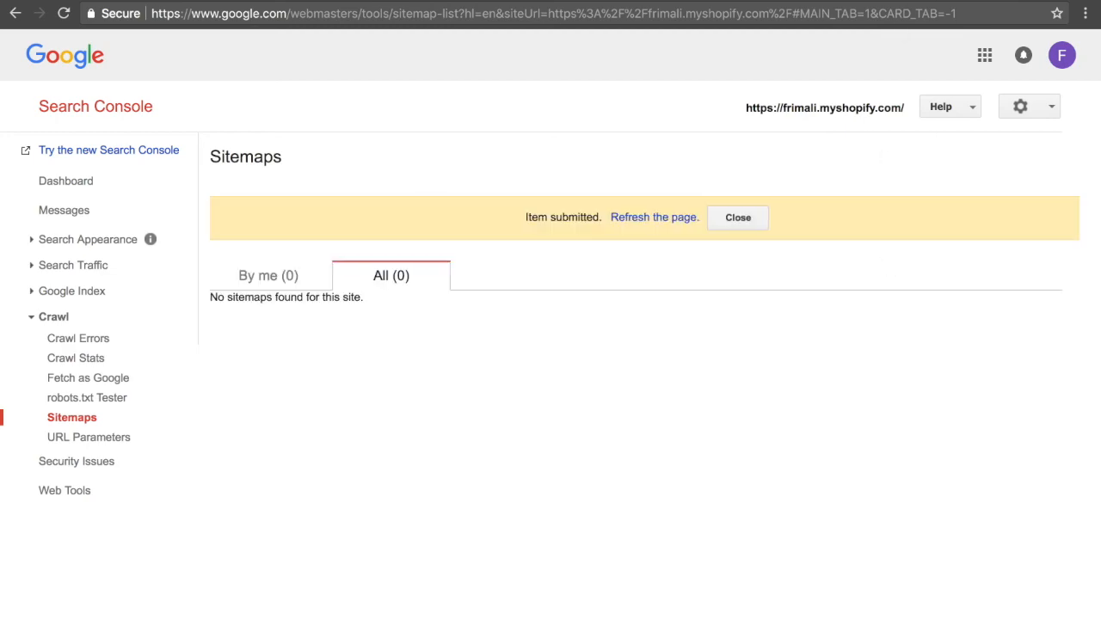
# Open colourpop.com in a new incognito tab and dismiss its email sign-up popup.
pyautogui.press('super+shift+n')
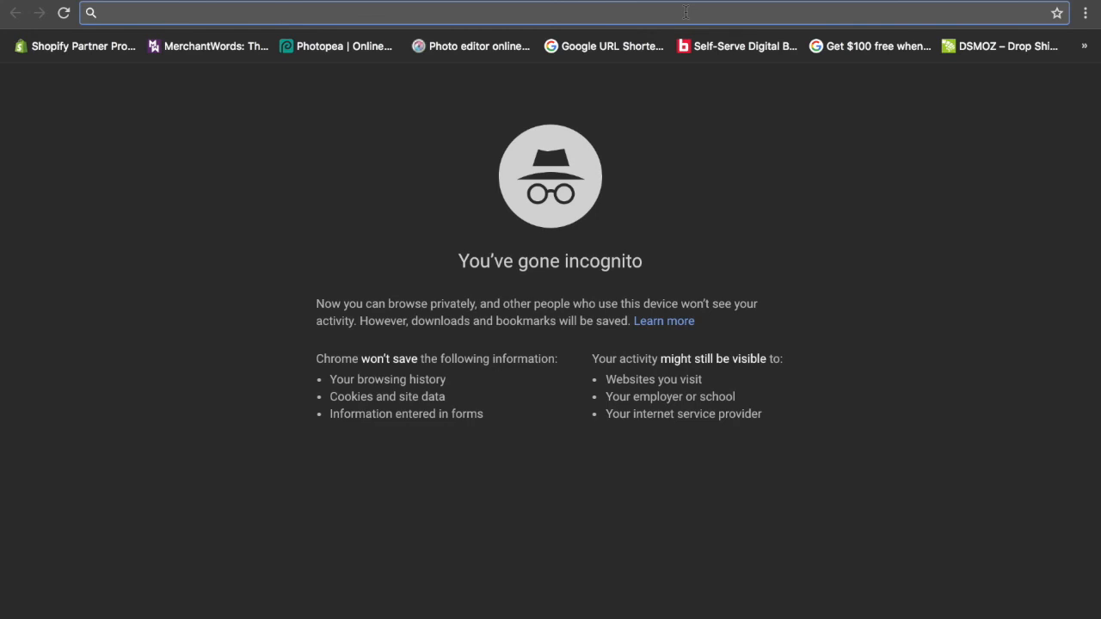
pyautogui.write('c')
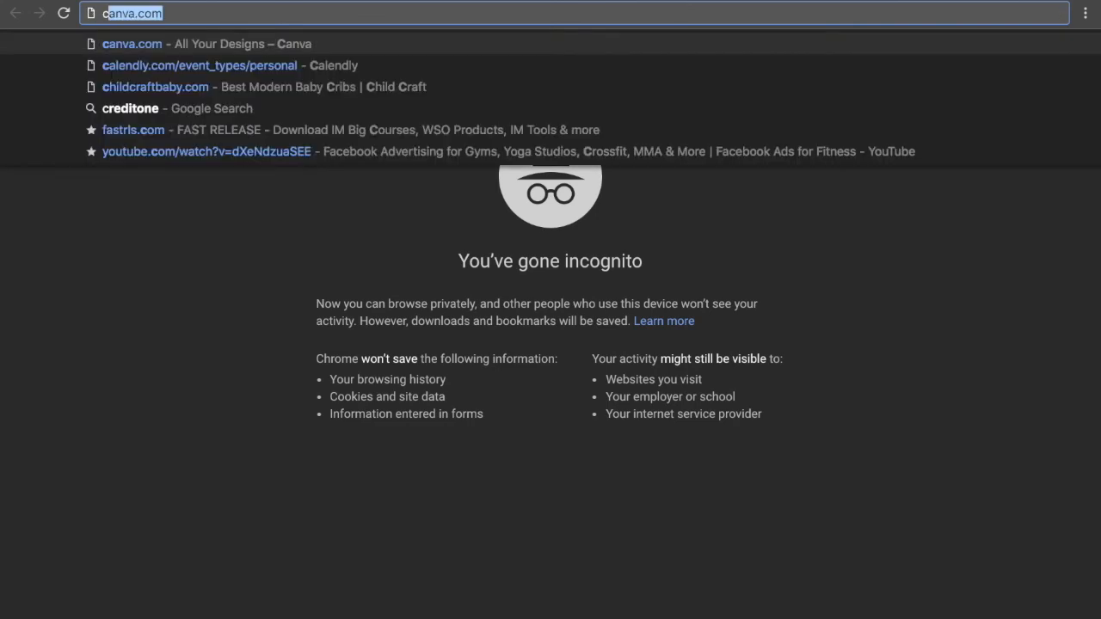
pyautogui.write('olourpop.com')
pyautogui.press('Return')
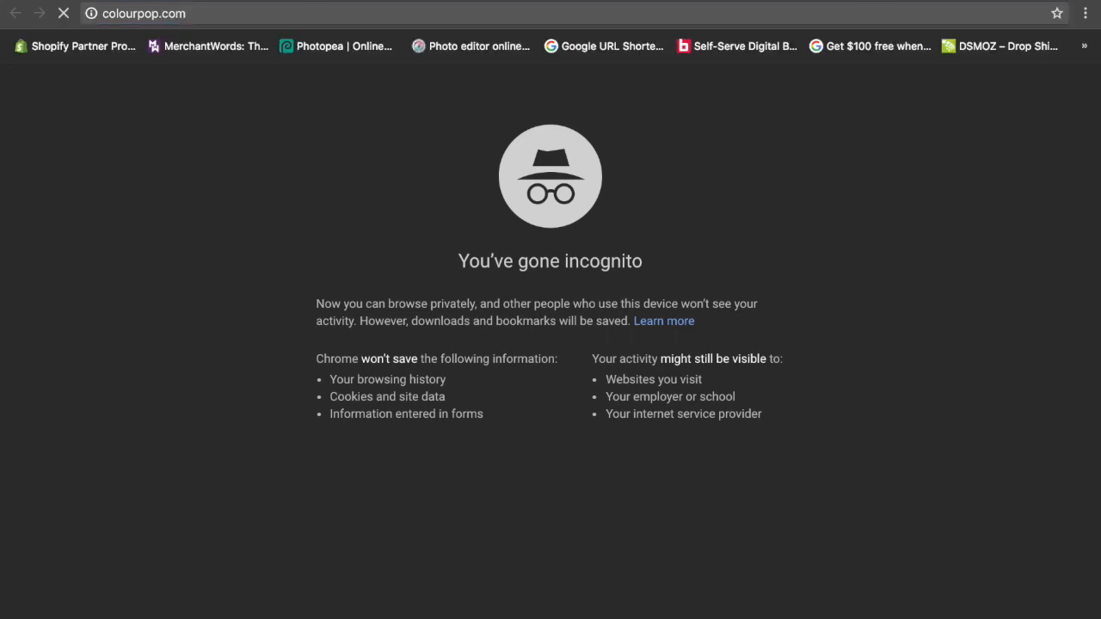
pyautogui.click(301, 13)
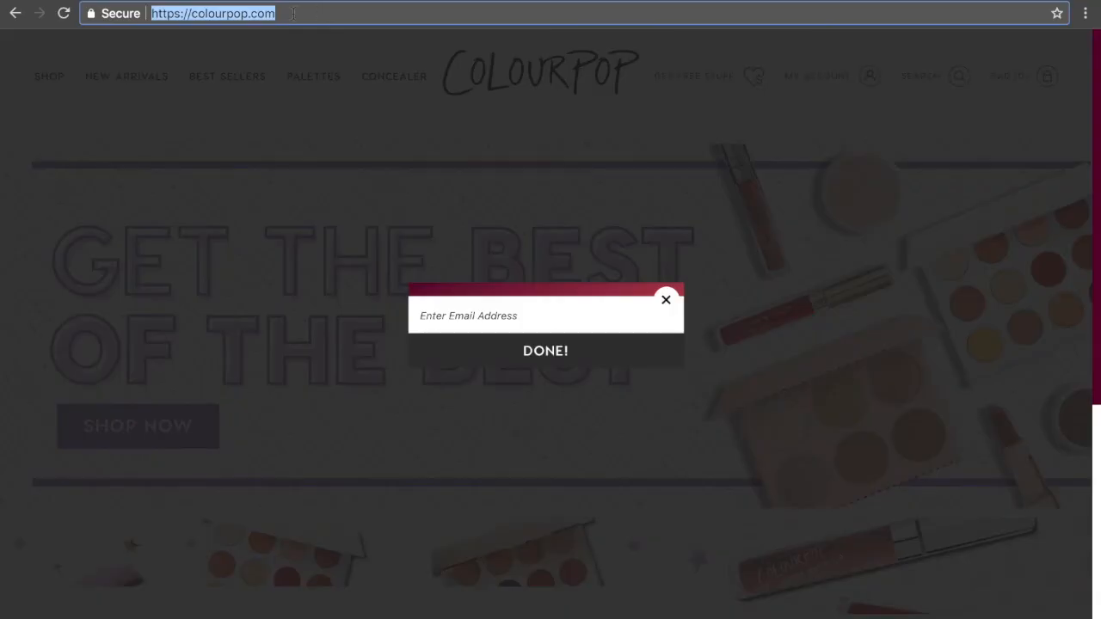
pyautogui.click(300, 13)
pyautogui.click(664, 154)
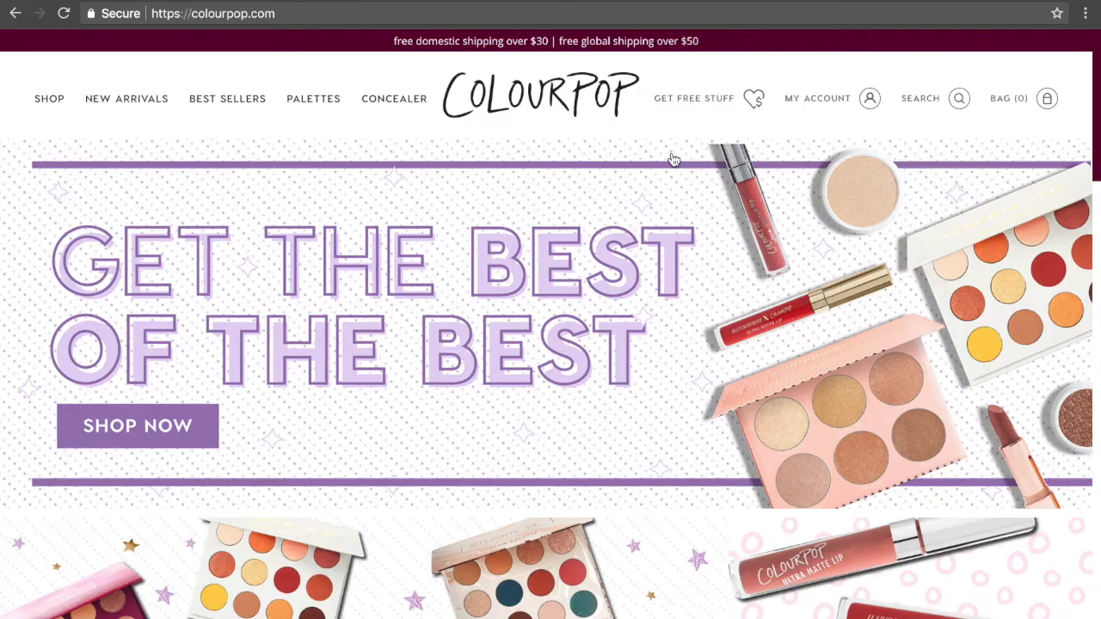
pyautogui.click(325, 13)
pyautogui.click(342, 13)
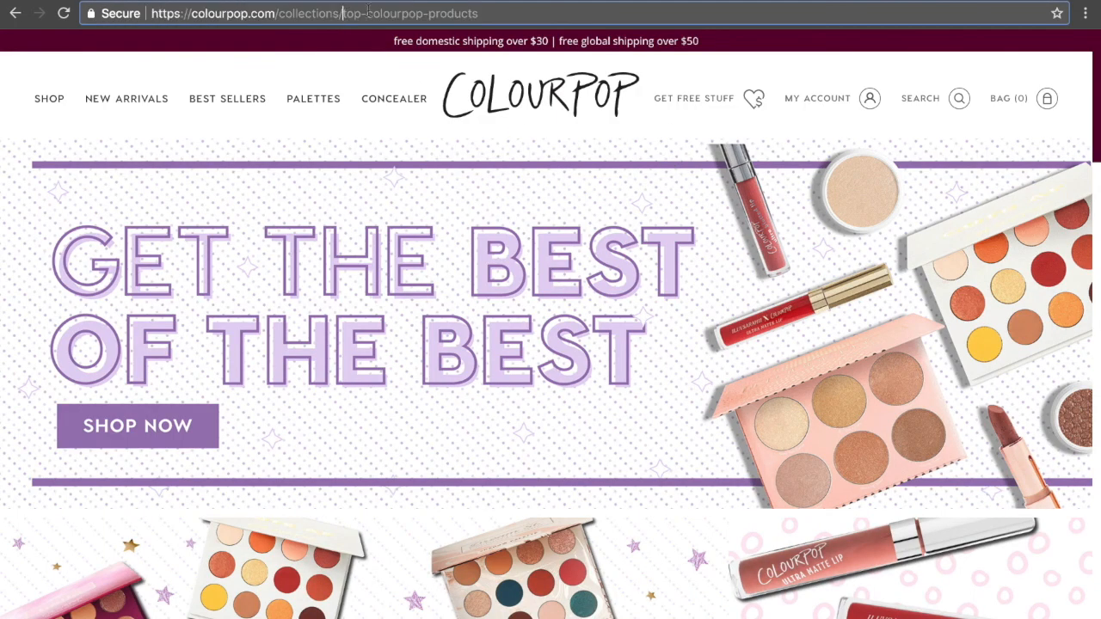
pyautogui.moveTo(278, 13); pyautogui.dragTo(734, 16)
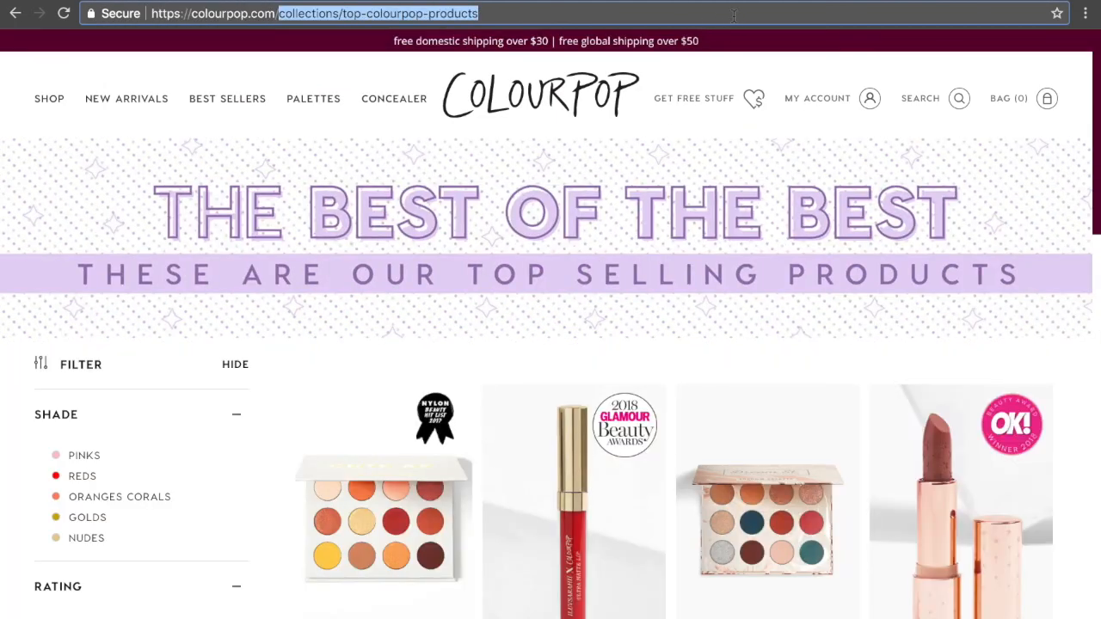
pyautogui.press('BackSpace')
pyautogui.write('sitemap')
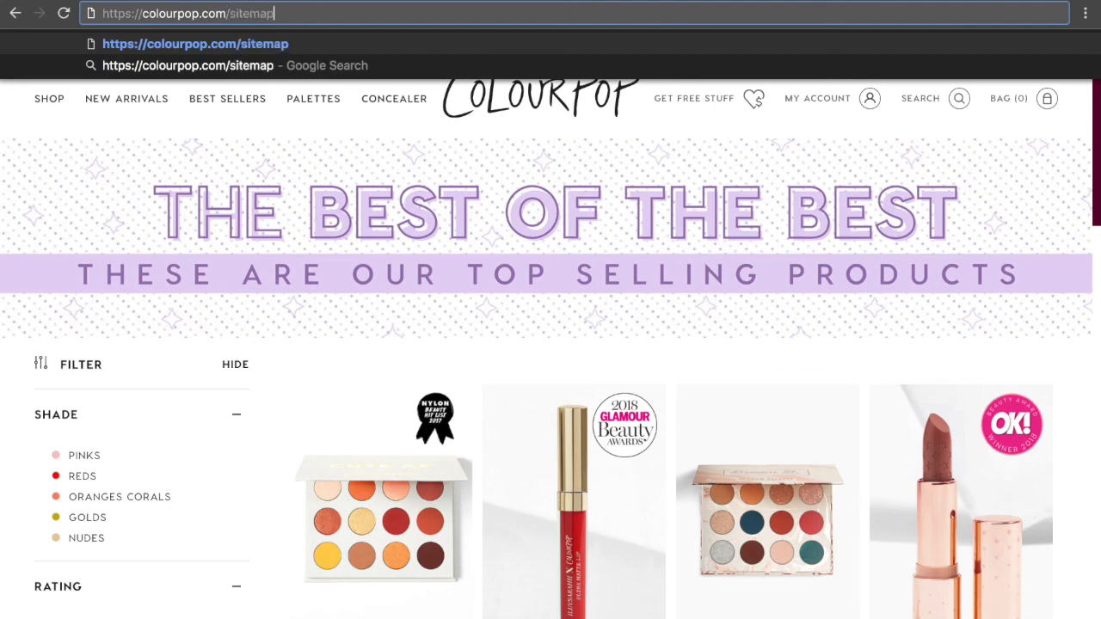
pyautogui.press('BackSpace')
pyautogui.write('p.xml')
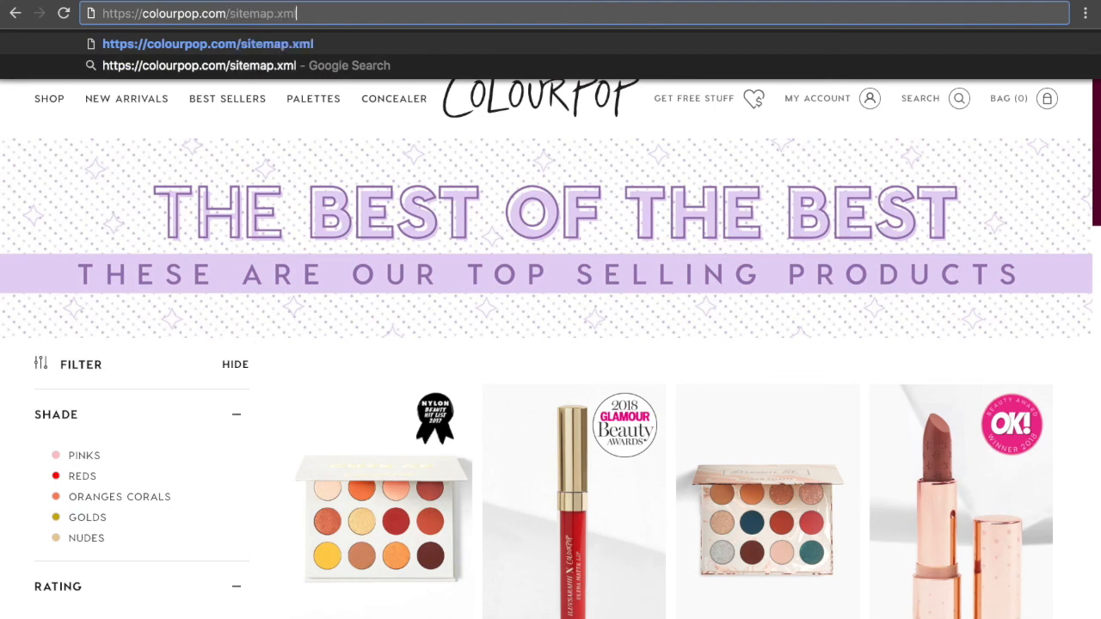
pyautogui.press('Return')
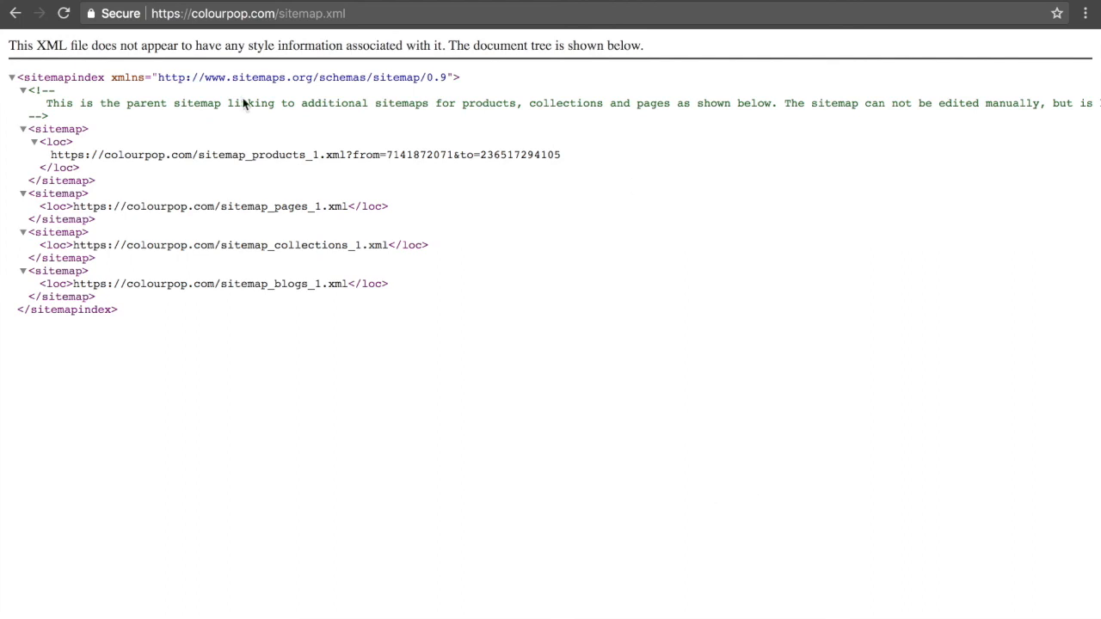
# Collapse the products, pages and blogs entries in the ColourPop sitemap.
pyautogui.click(23, 129)
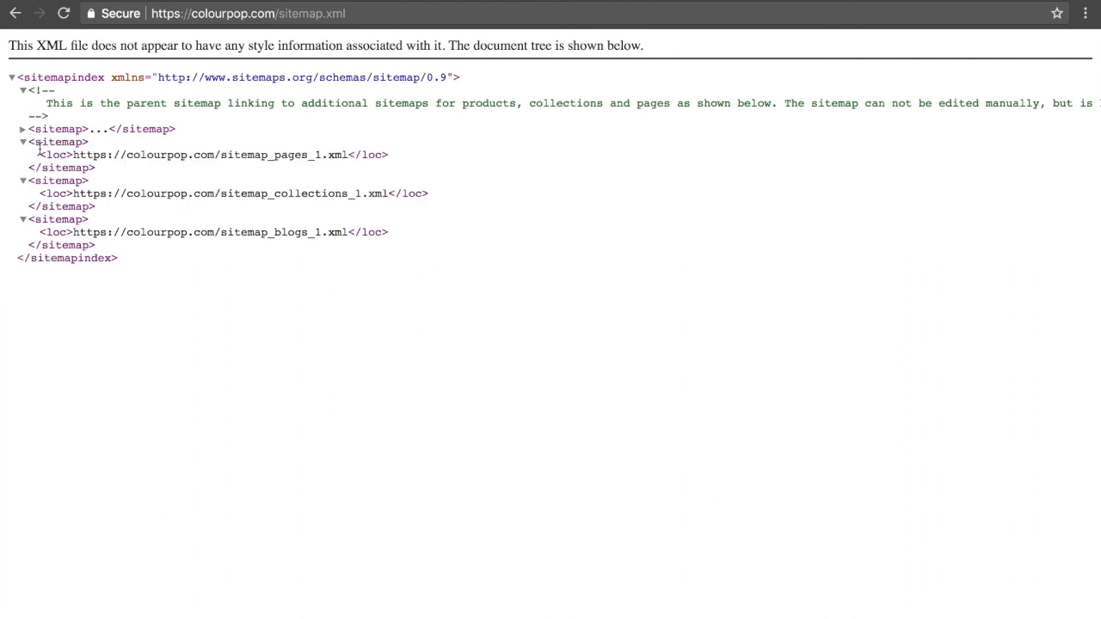
pyautogui.click(23, 142)
pyautogui.click(24, 196)
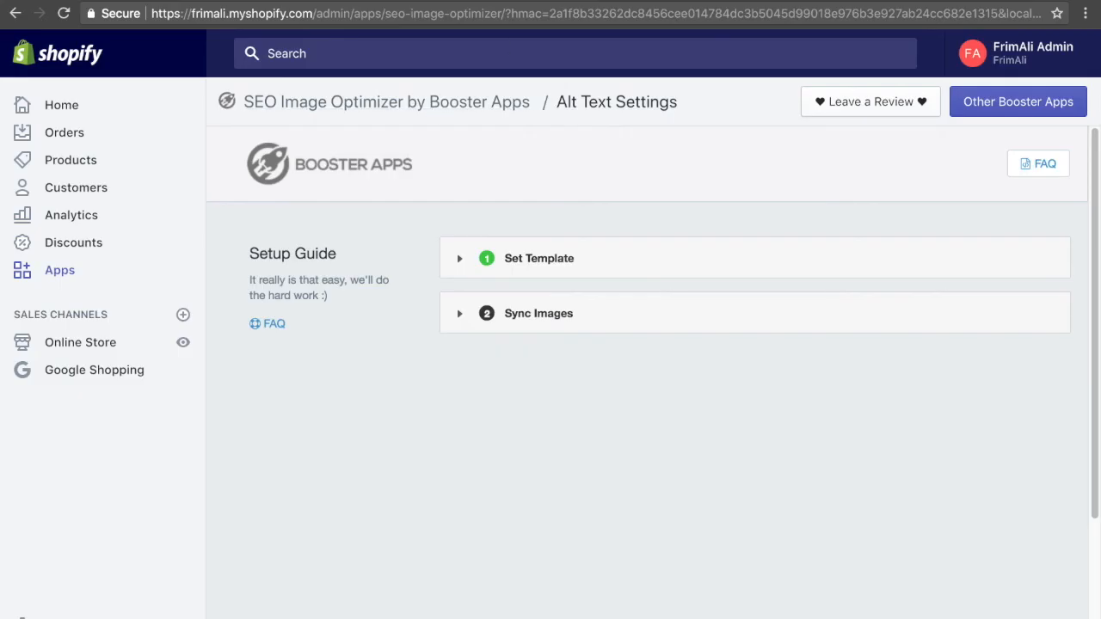
pyautogui.click(314, 32)
pyautogui.click(314, 32)
pyautogui.moveTo(316, 32); pyautogui.dragTo(146, 33)
pyautogui.rightClick(200, 32)
pyautogui.click(229, 46)
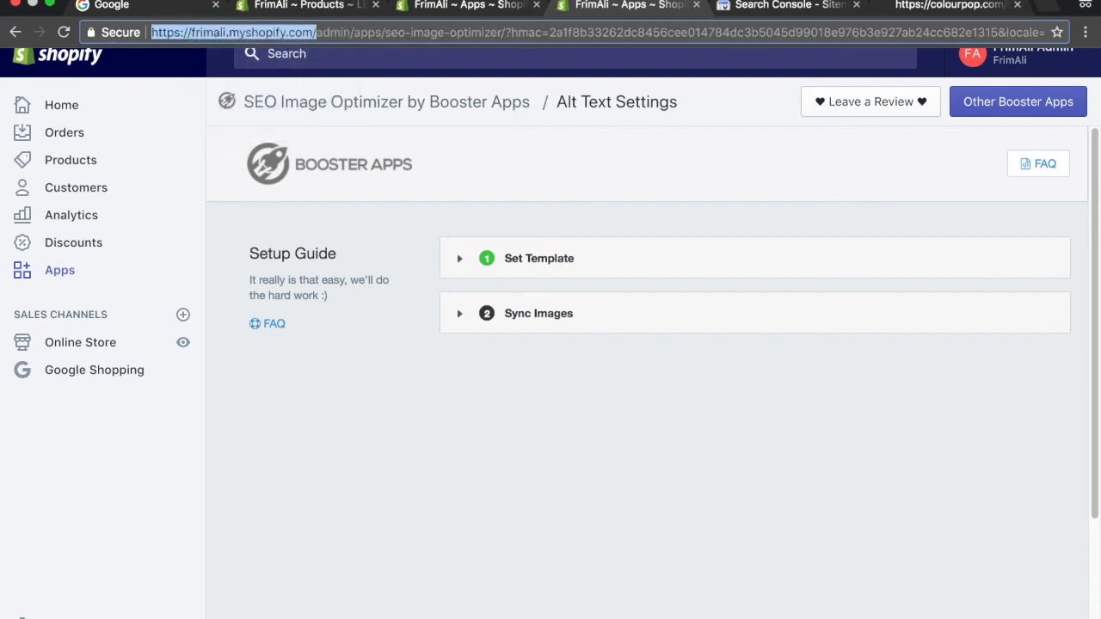
pyautogui.click(946, 6)
pyautogui.rightClick(731, 33)
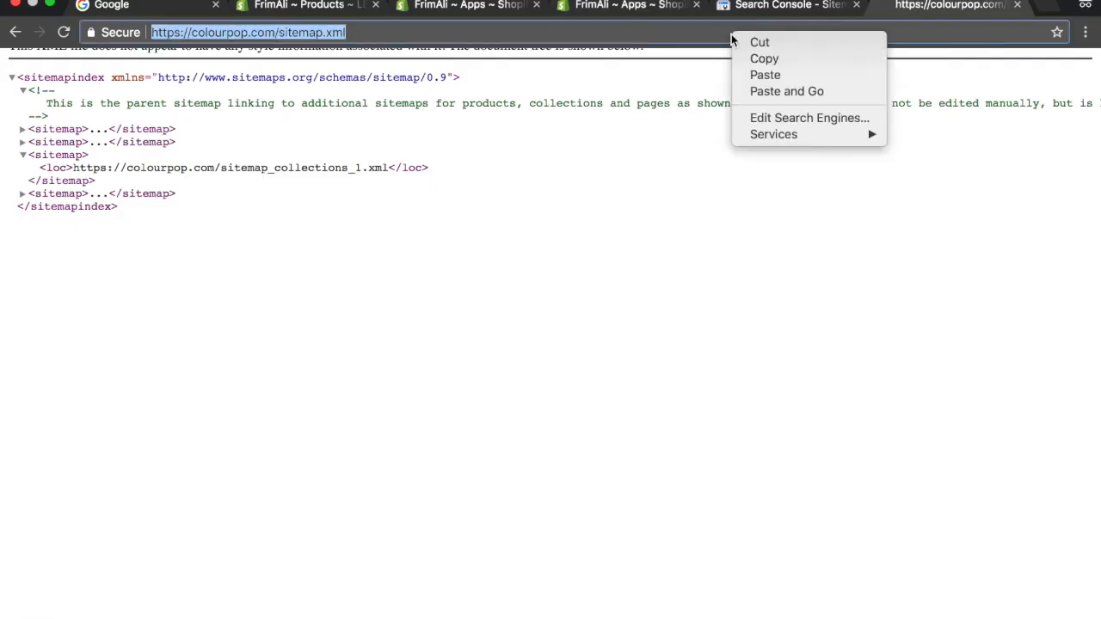
pyautogui.click(770, 76)
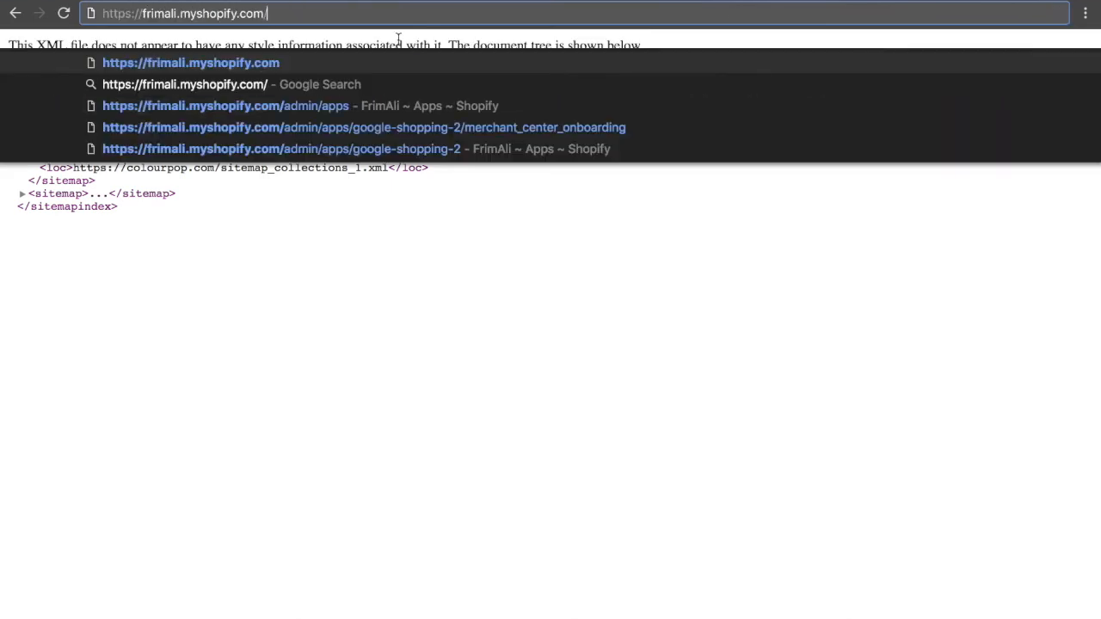
pyautogui.write('sitemap.xml')
pyautogui.press('Return')
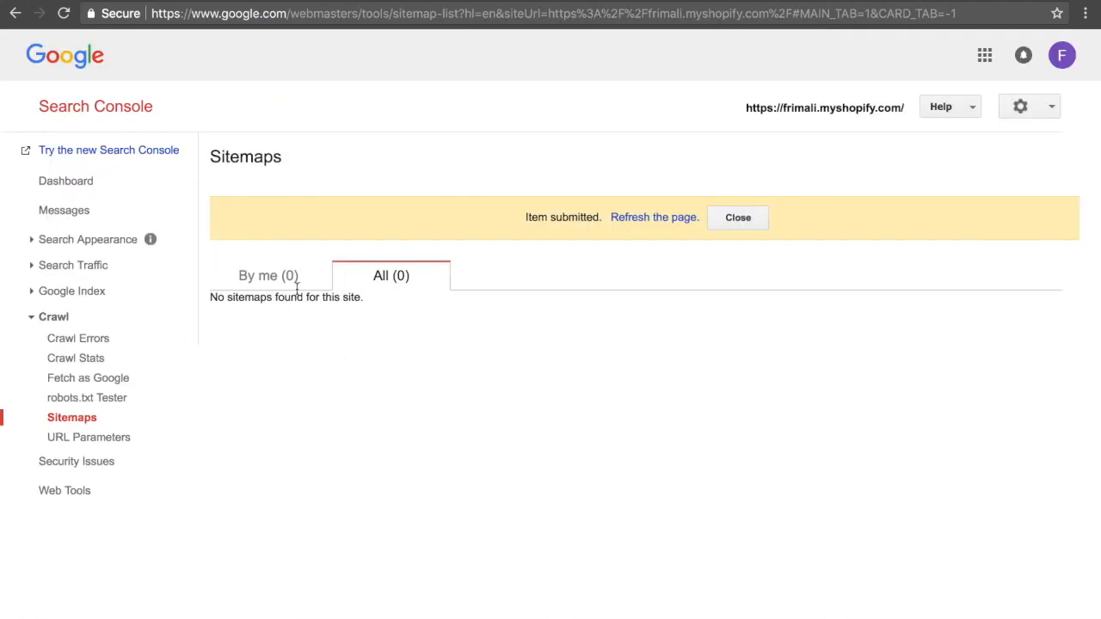
# Refresh the Search Console Sitemaps report and examine the submitted web pages and images.
pyautogui.click(679, 219)
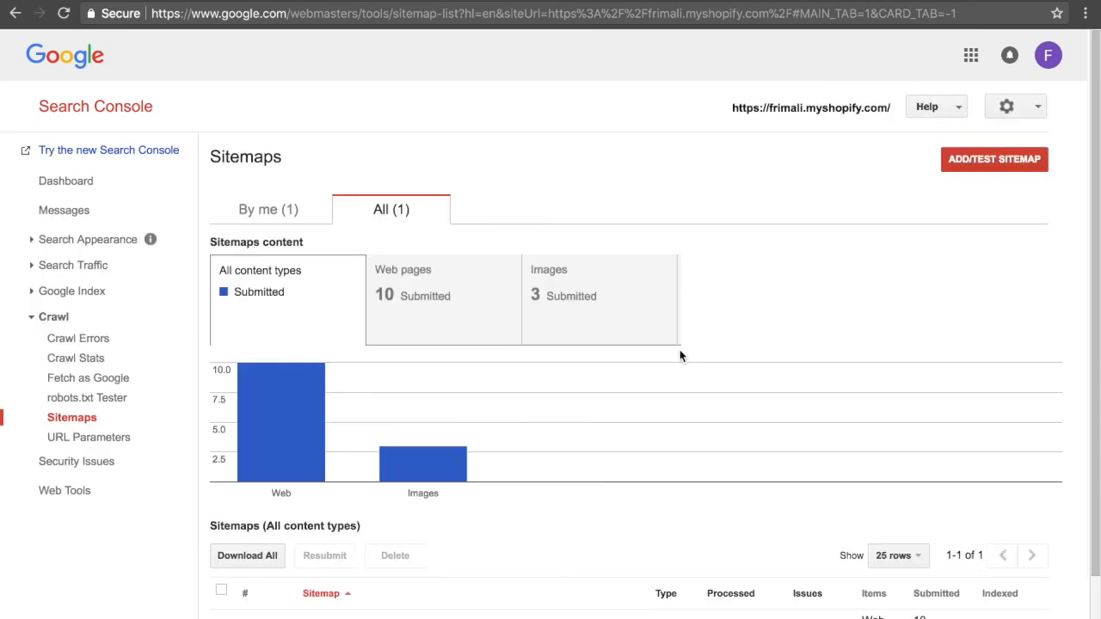
pyautogui.click(454, 297)
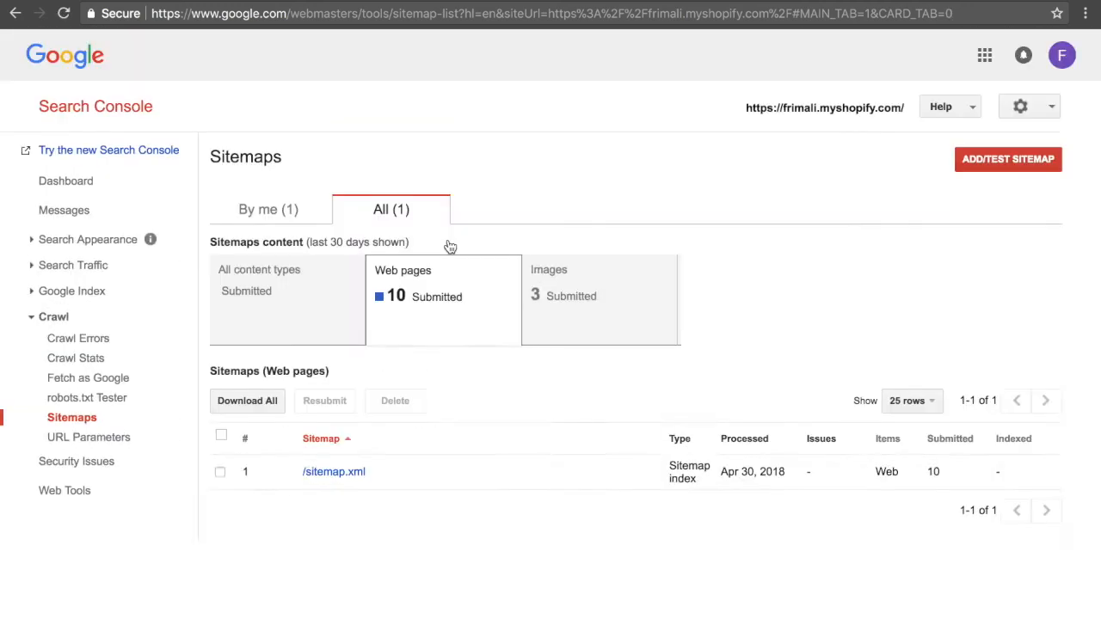
pyautogui.scroll(-1, 447, 406)
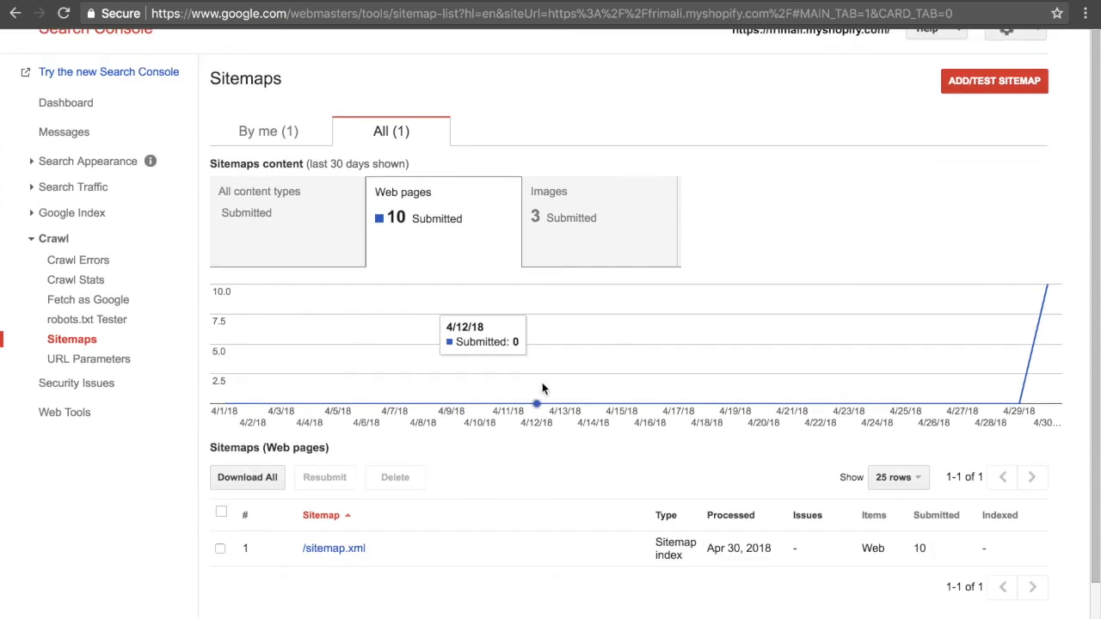
pyautogui.click(605, 243)
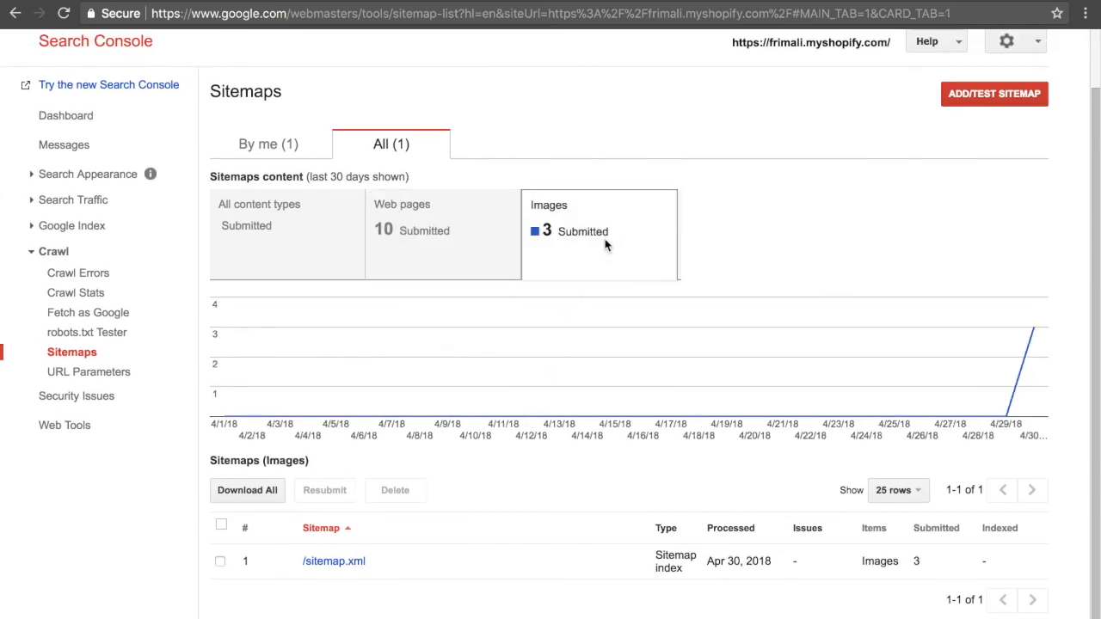
pyautogui.click(351, 275)
pyautogui.click(411, 275)
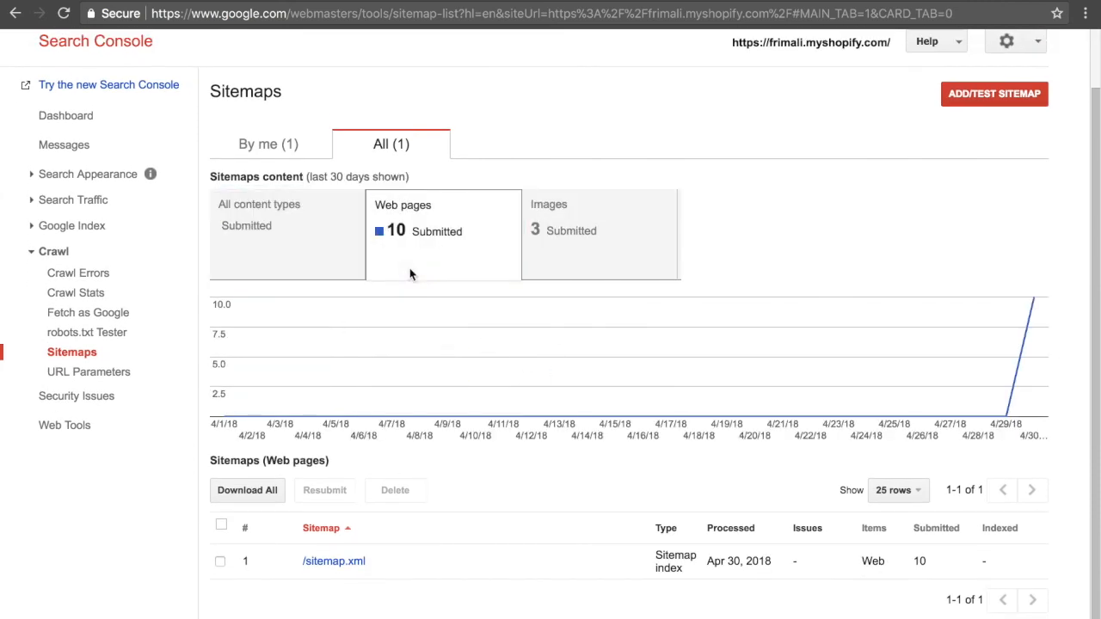